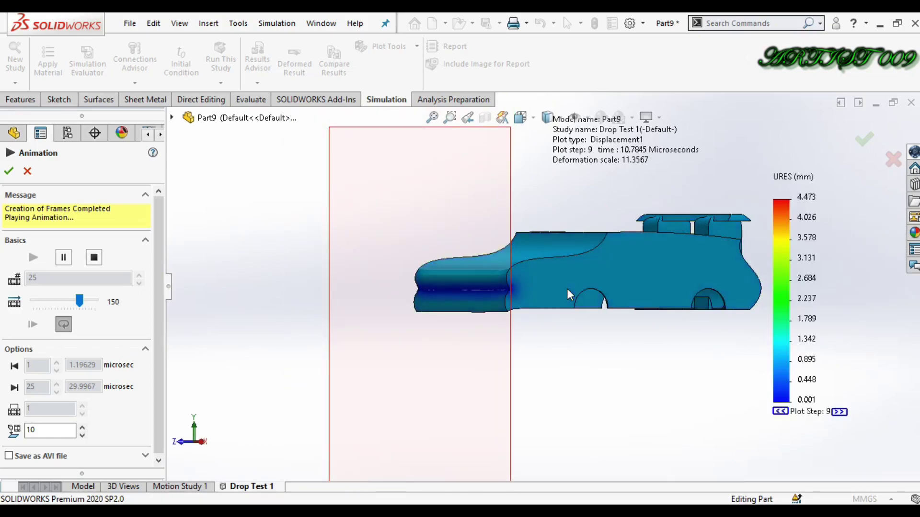
Close the displacement animation, leaving Drop Test 1's plot at its final step 25
click(8, 171)
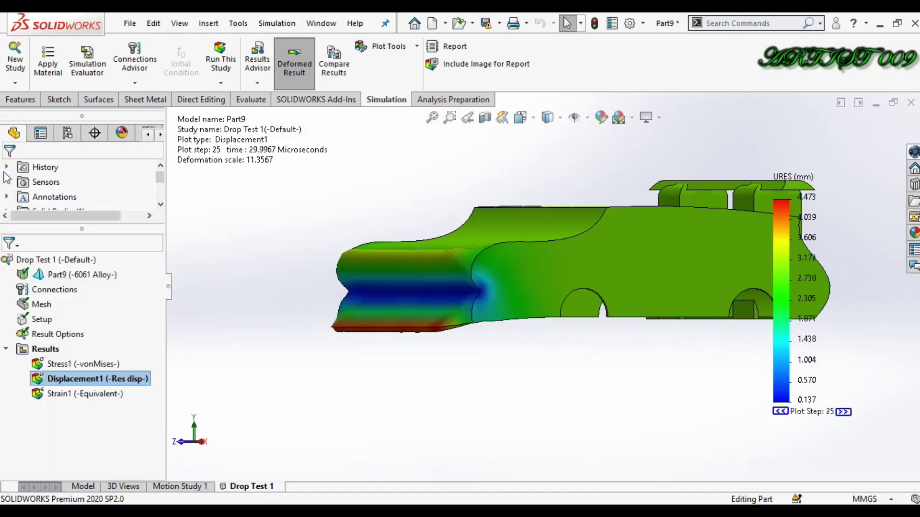
Back on the car part, add a new Drop Test study under Specialized Simulation named Drop Test 2
click(84, 487)
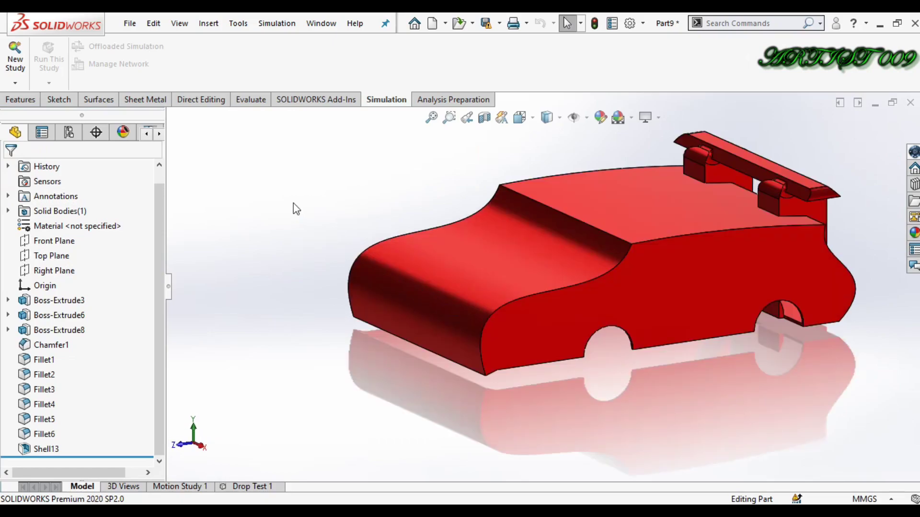
click(15, 58)
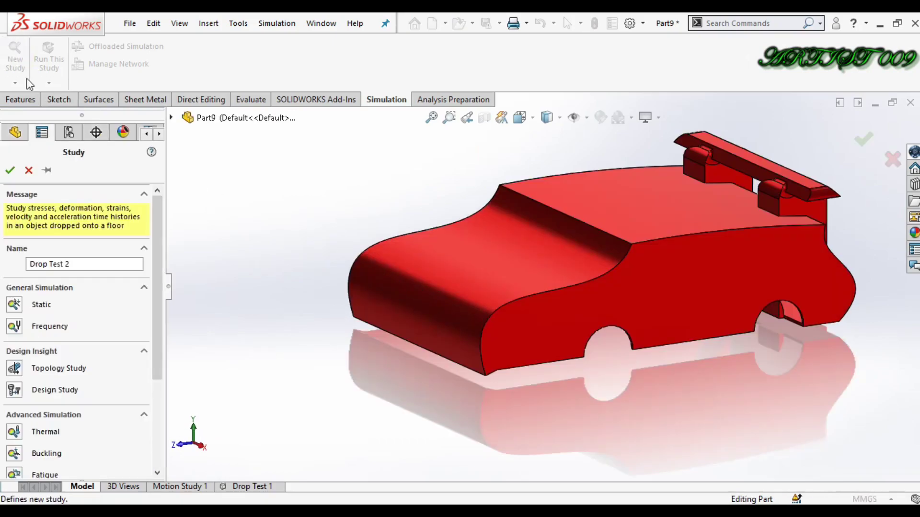
scroll(132, 314, down, 3)
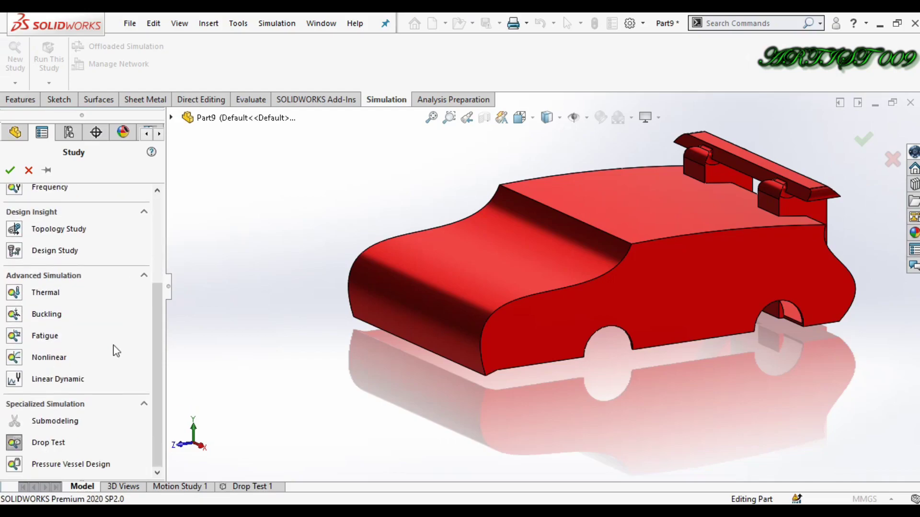
click(14, 444)
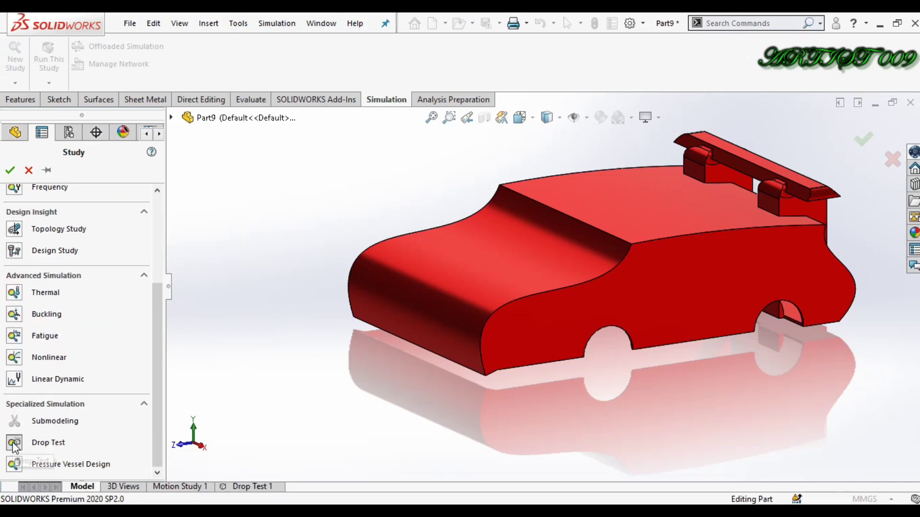
click(10, 171)
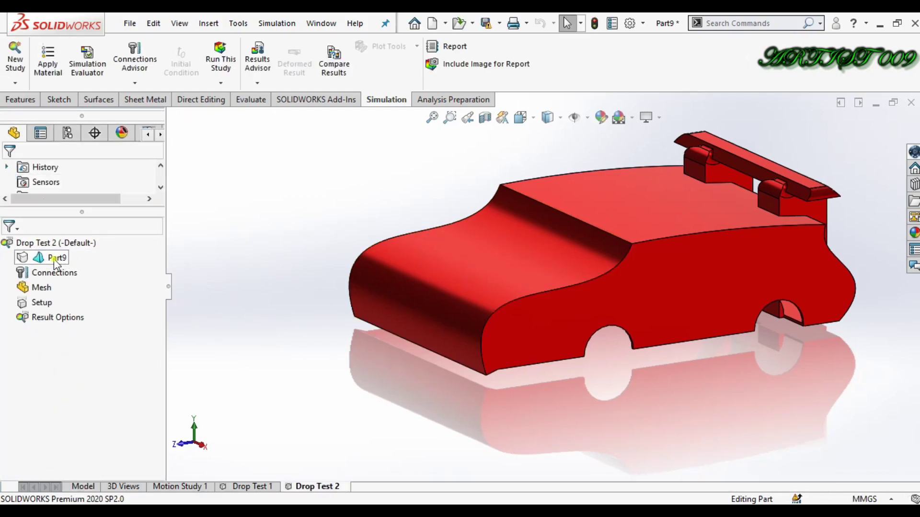
Assign 6061 Alloy from the Aluminium Alloys library to Part9
right_click(28, 258)
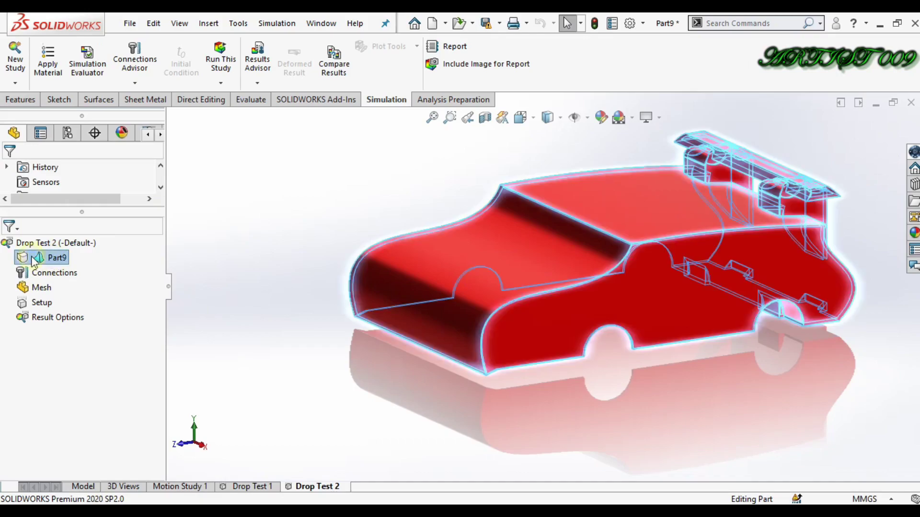
click(52, 266)
drag(208, 205, 203, 351)
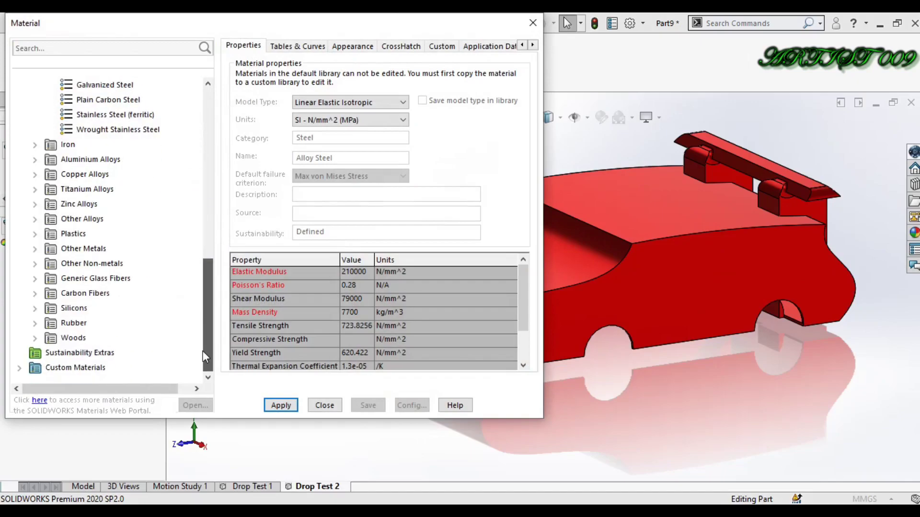
click(34, 159)
drag(212, 194, 205, 303)
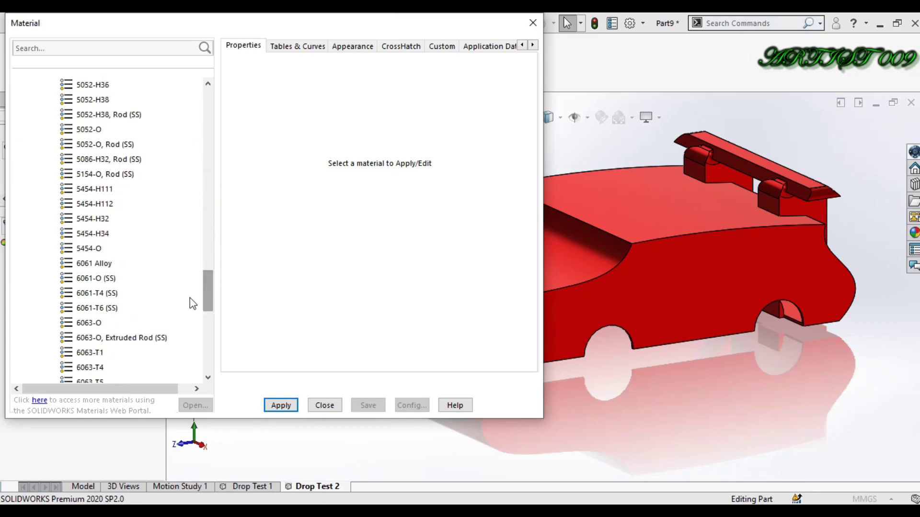
click(87, 263)
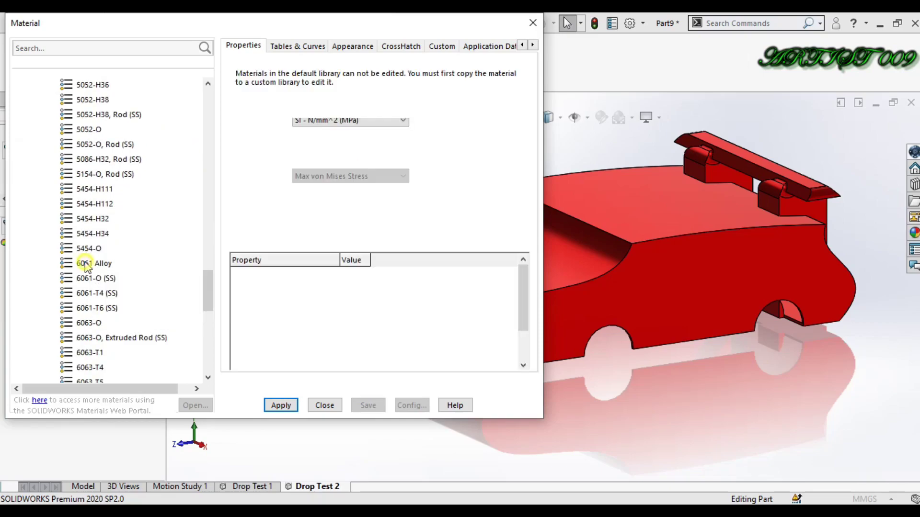
click(280, 406)
click(325, 406)
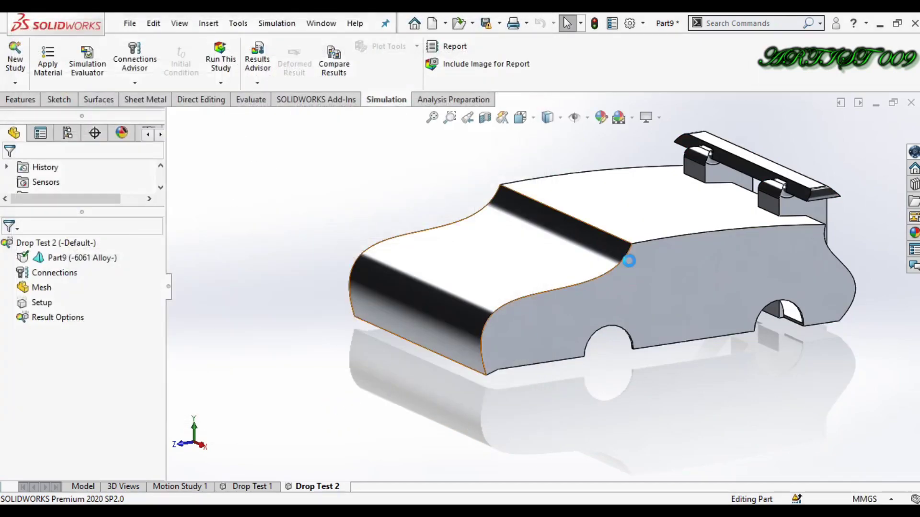
scroll(629, 261, up, 3)
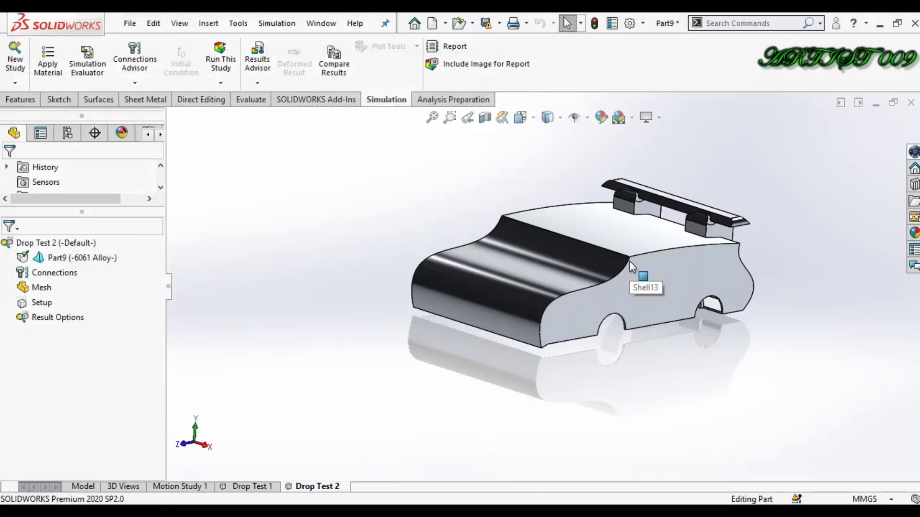
scroll(629, 261, down, 2)
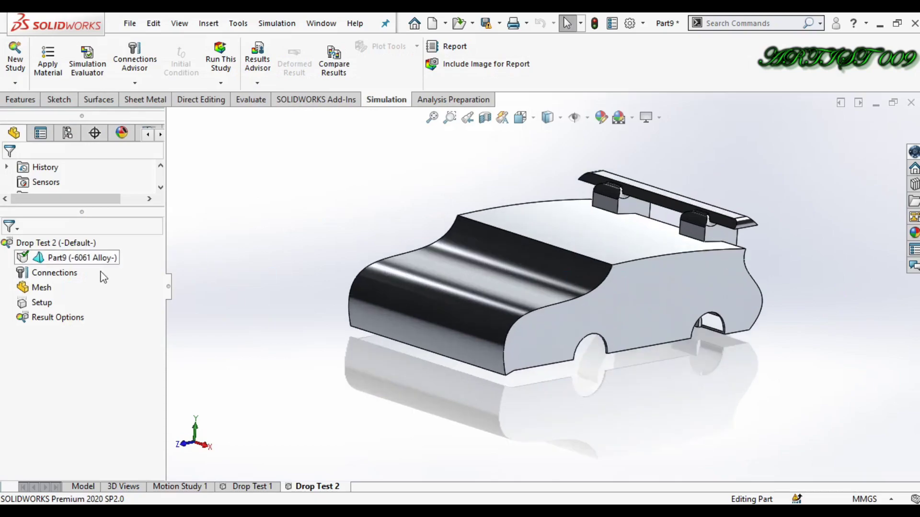
Use velocity at impact: 100 m/sec along the lower body edge, direction reversed
right_click(42, 305)
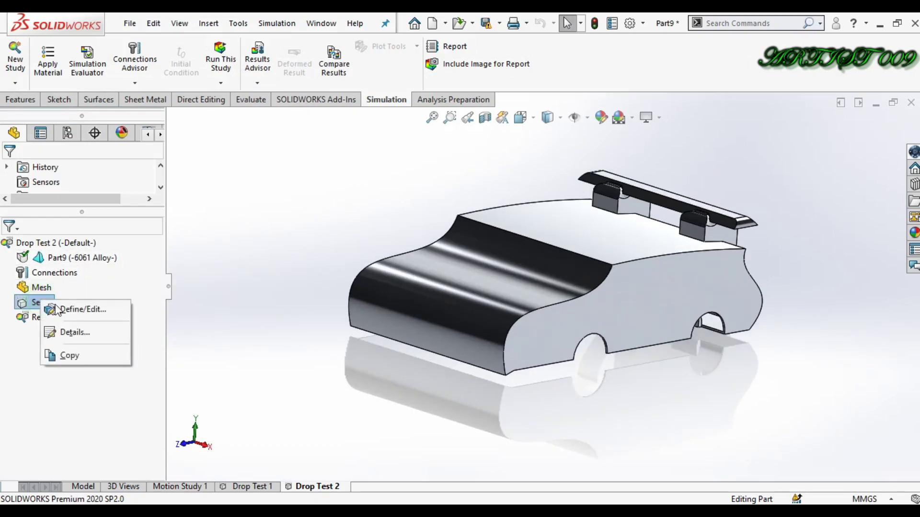
click(66, 311)
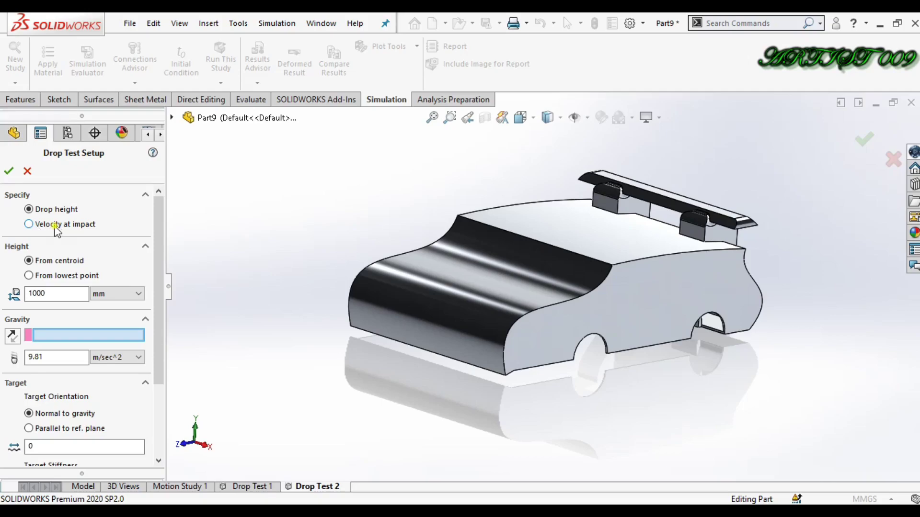
click(55, 225)
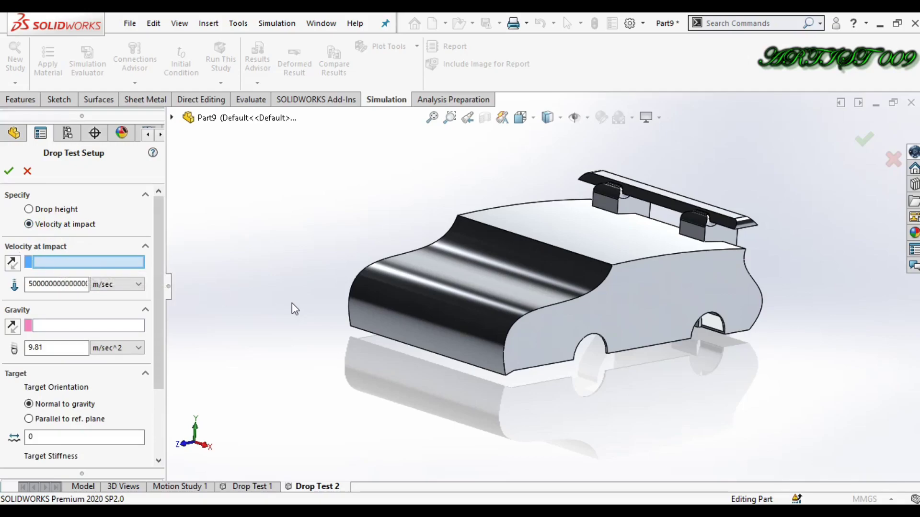
key(Left)
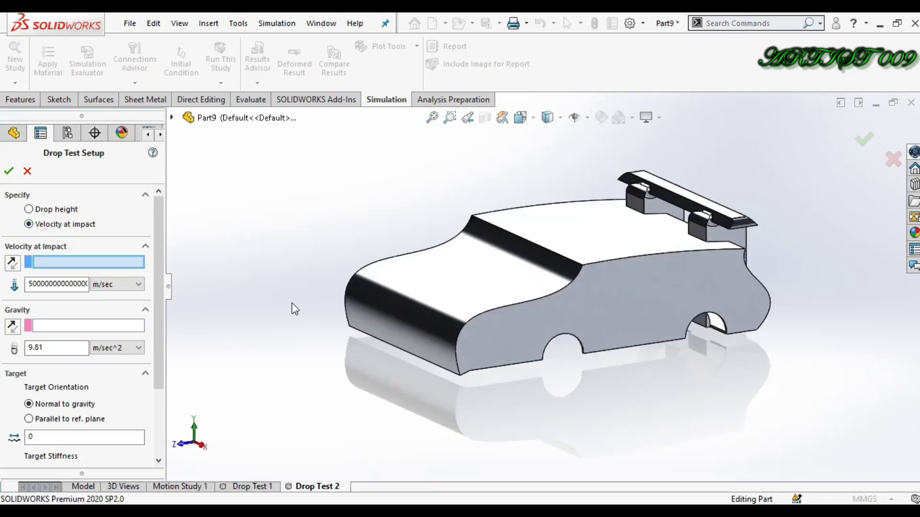
click(622, 348)
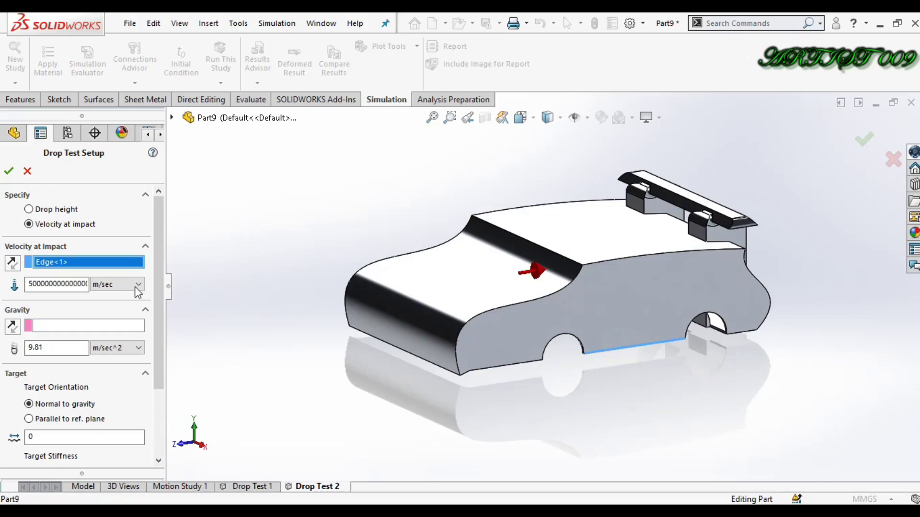
click(13, 263)
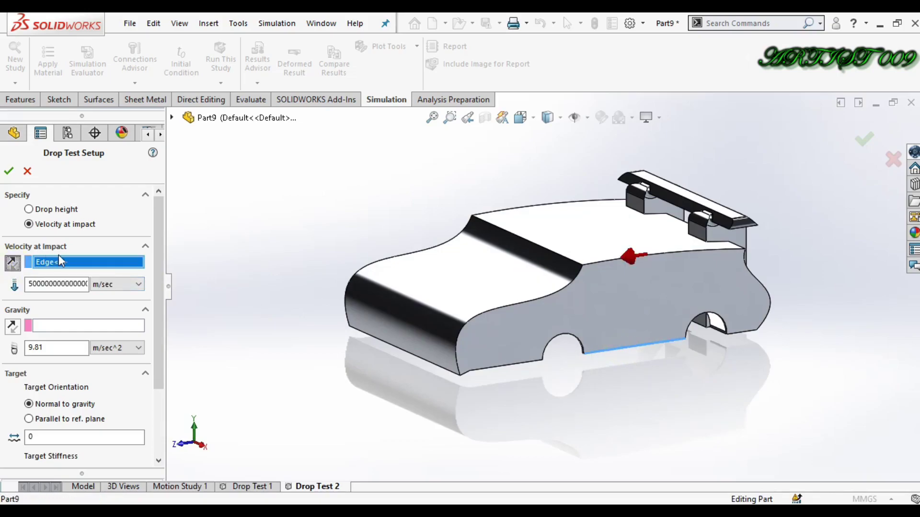
double_click(63, 284)
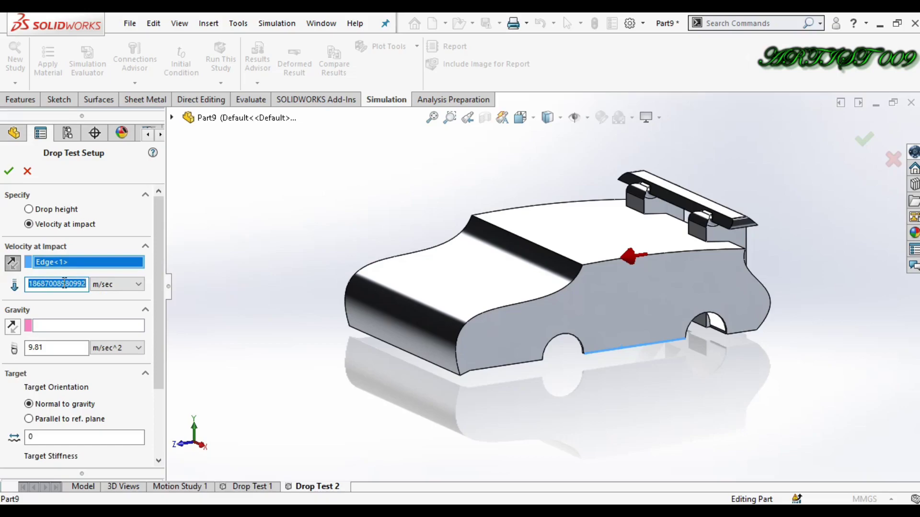
text(100)
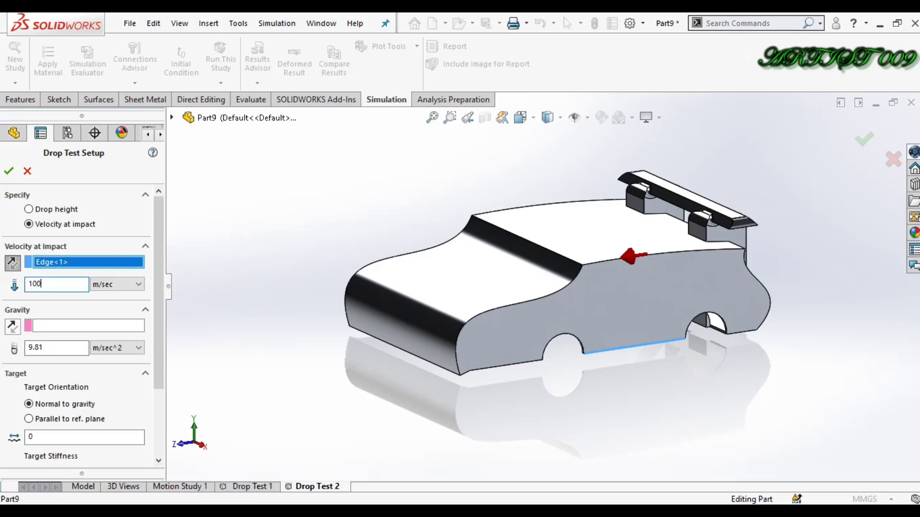
click(92, 326)
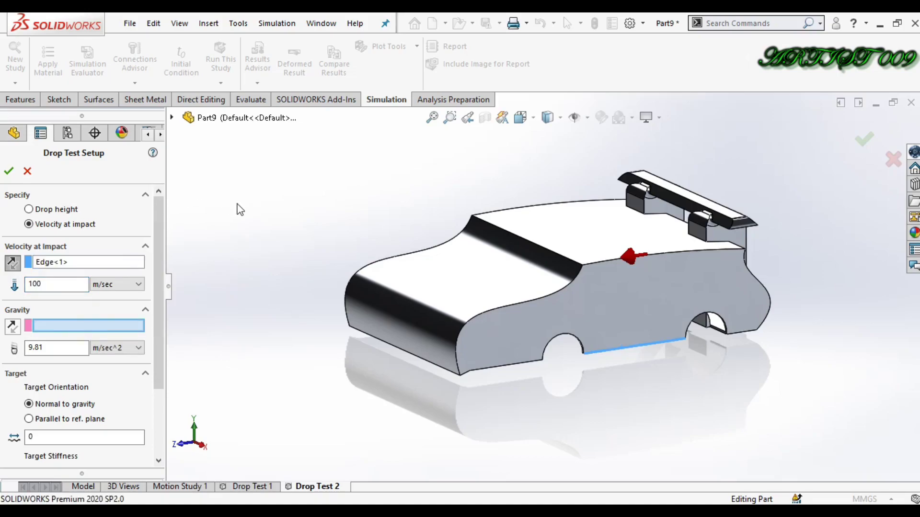
Reference gravity to the Top Plane
click(172, 118)
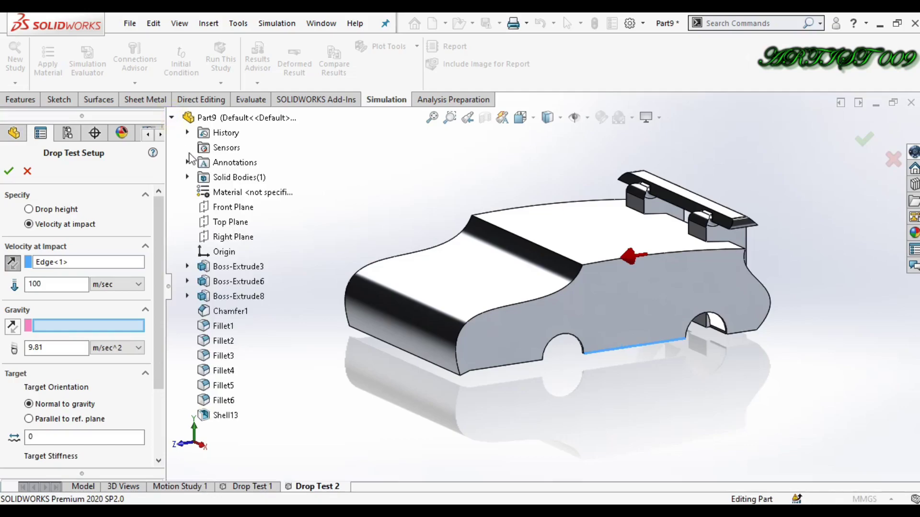
click(220, 223)
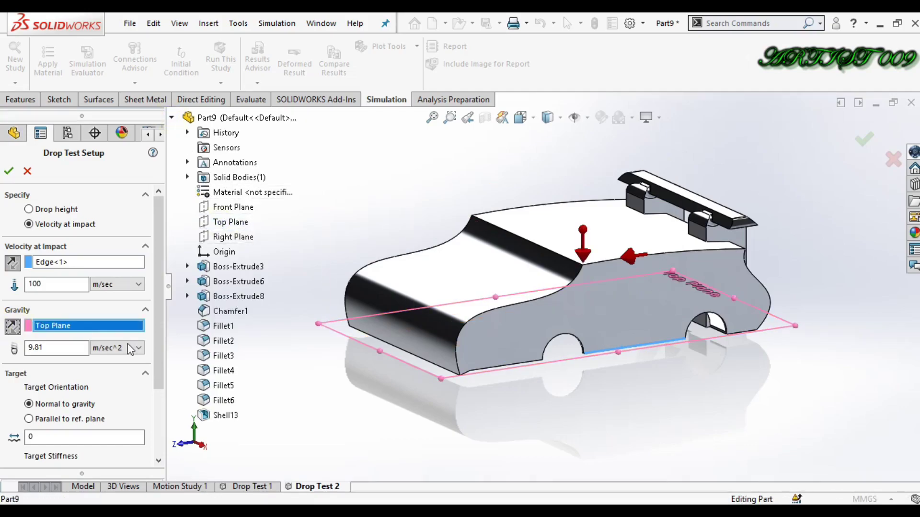
scroll(156, 356, down, 3)
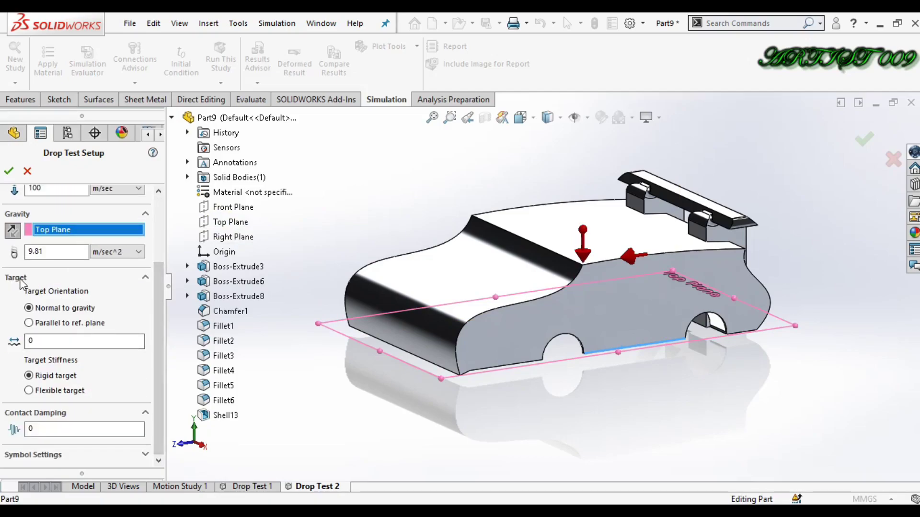
Make the target parallel to the Front Plane and confirm the drop test setup
click(66, 323)
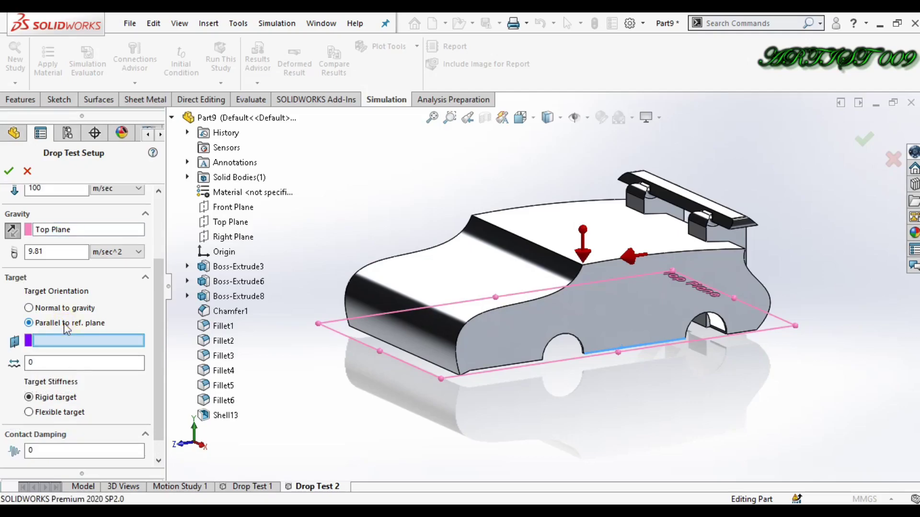
click(234, 207)
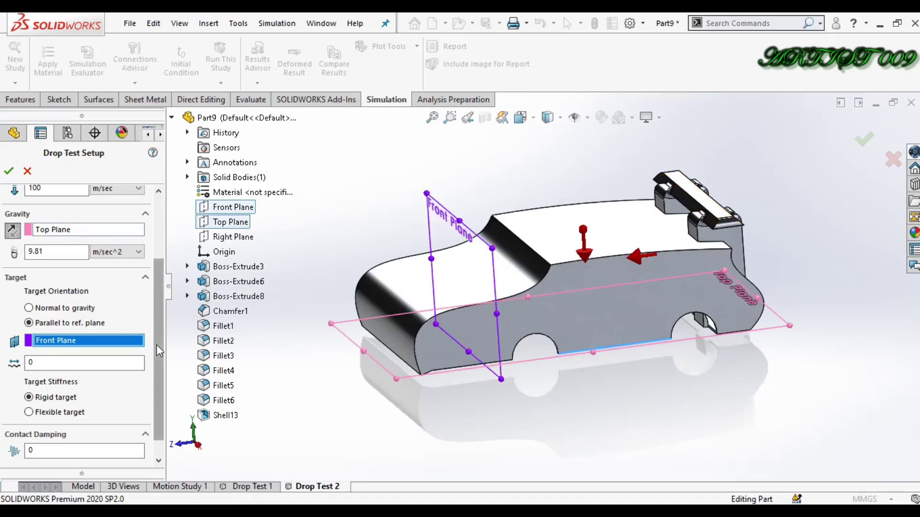
scroll(55, 380, down, 1)
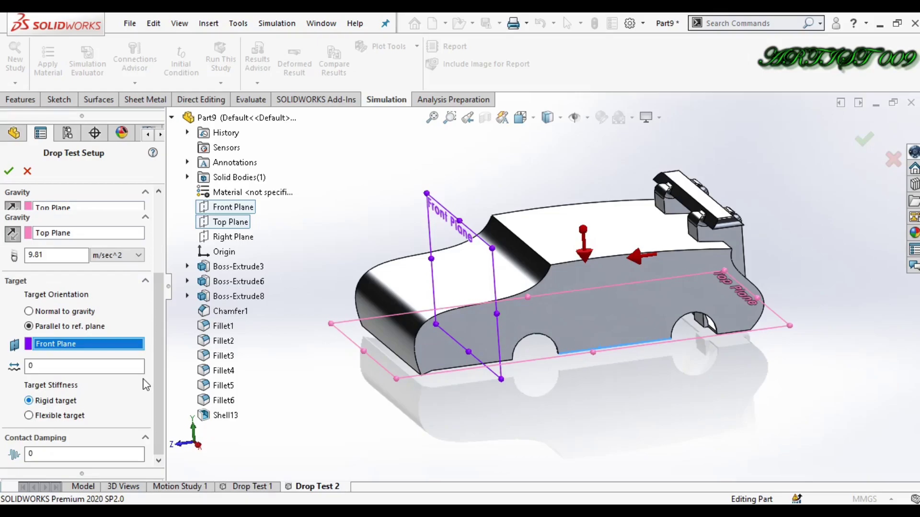
scroll(145, 384, up, 3)
scroll(146, 385, down, 3)
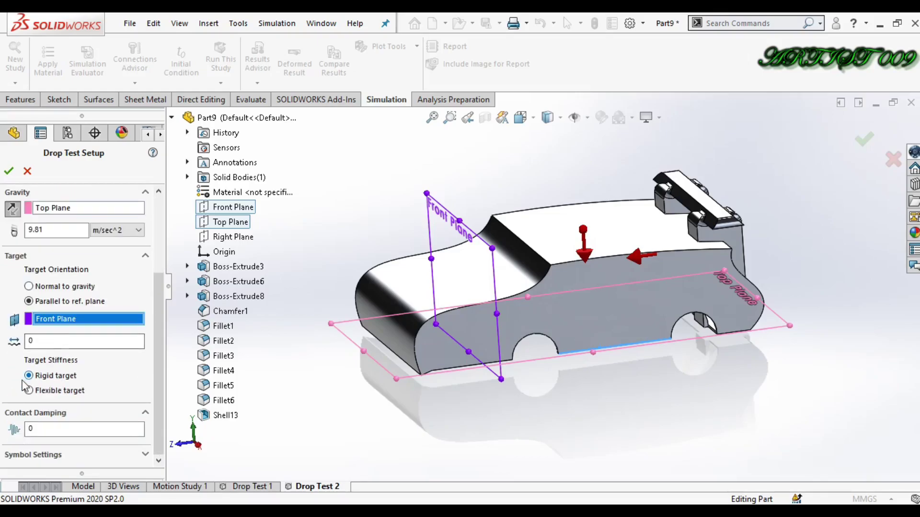
click(8, 172)
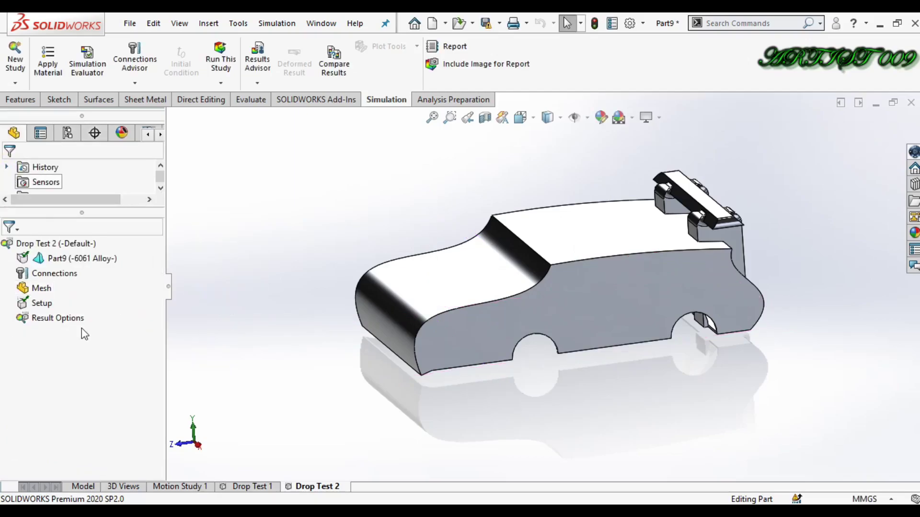
In Result Options, change Solution Time After Impact from 371.6 to 30 microseconds
right_click(61, 321)
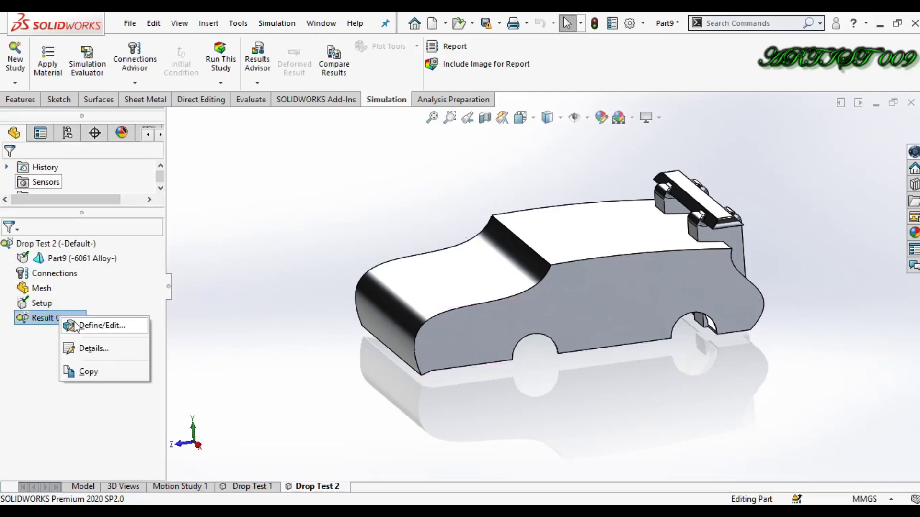
click(79, 325)
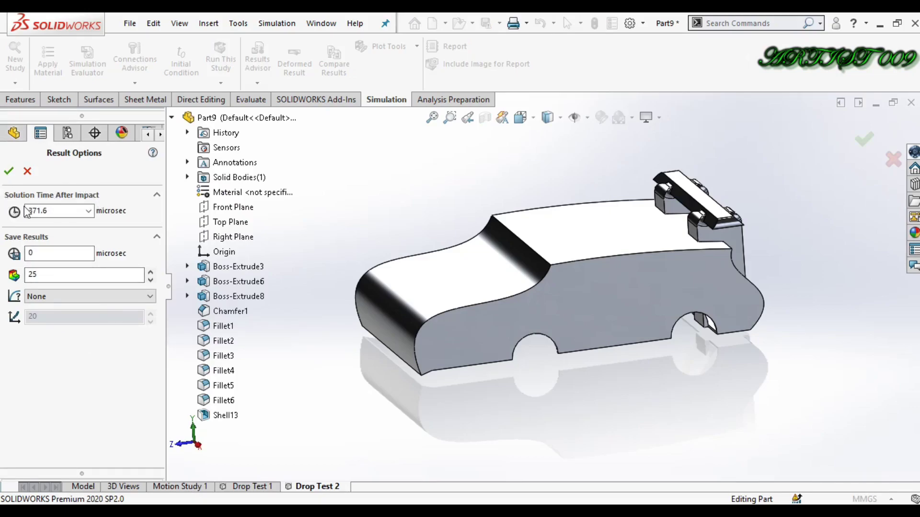
double_click(67, 211)
text(30)
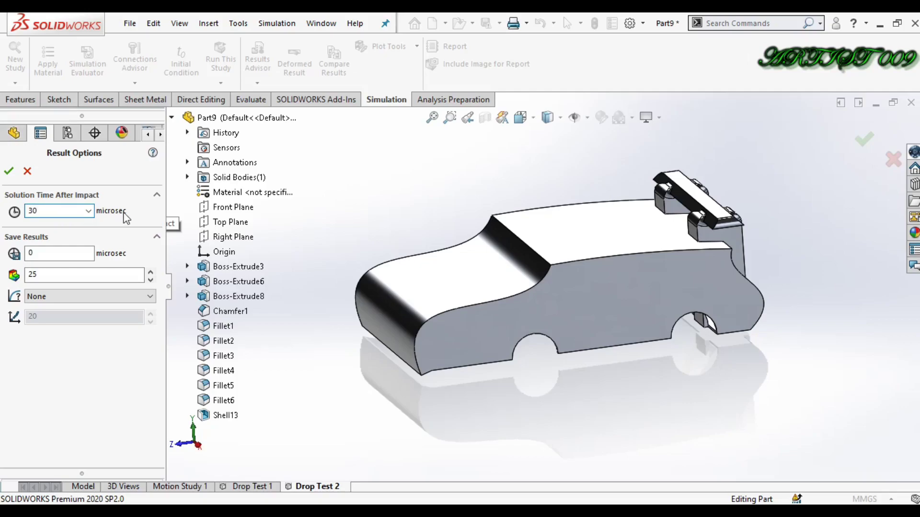
click(64, 211)
Confirm the 30 microsecond solution time, then mesh the car body at default density
click(9, 172)
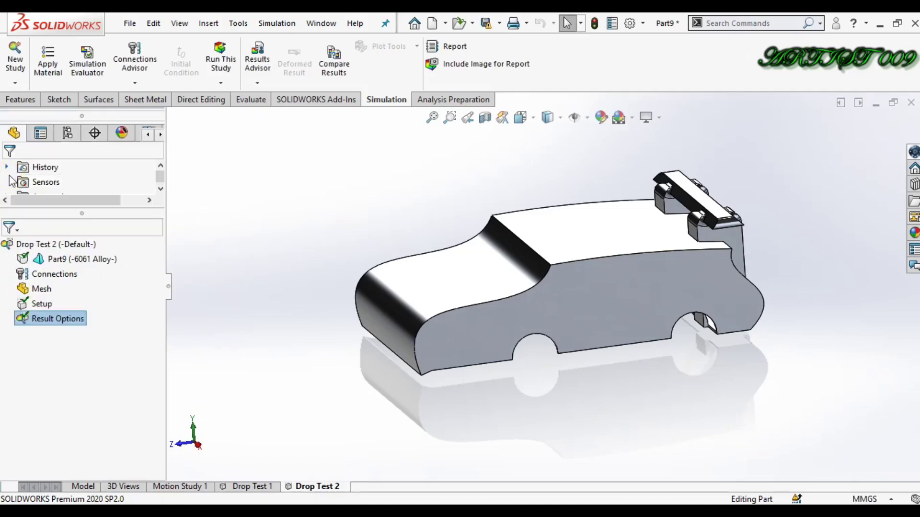
right_click(37, 291)
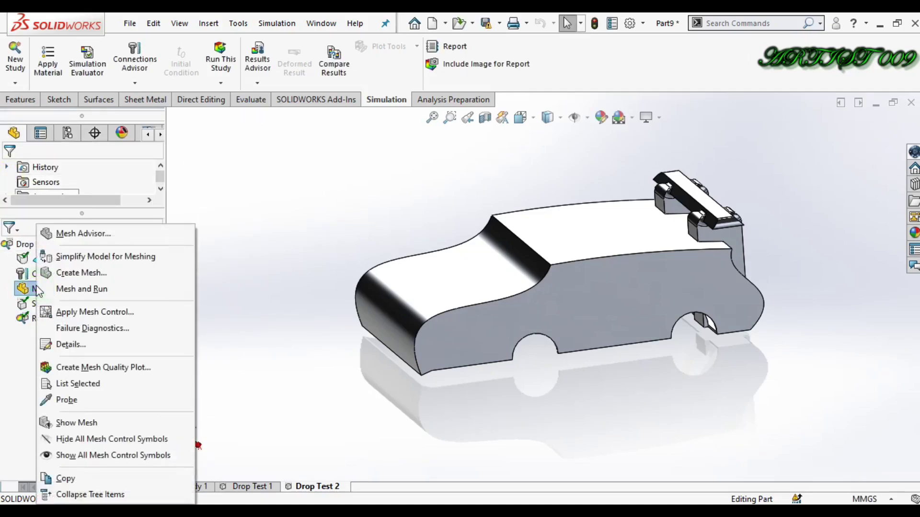
click(86, 274)
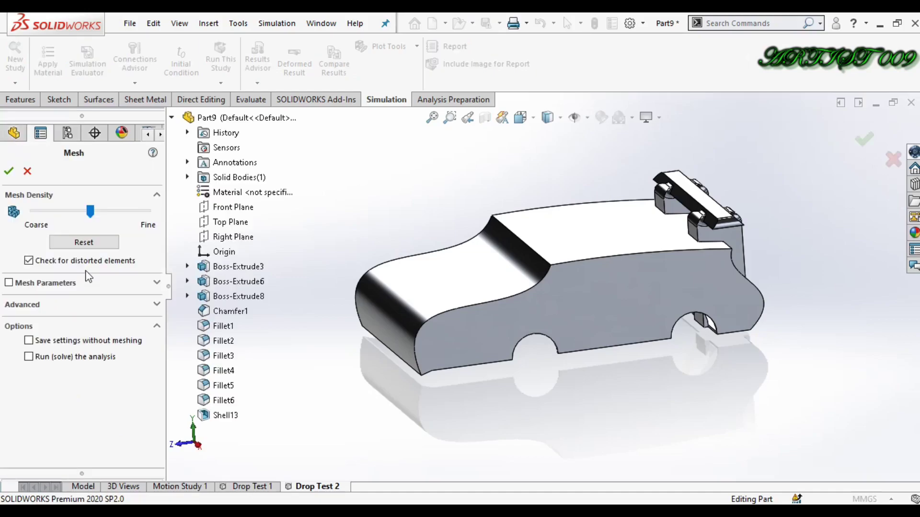
click(10, 171)
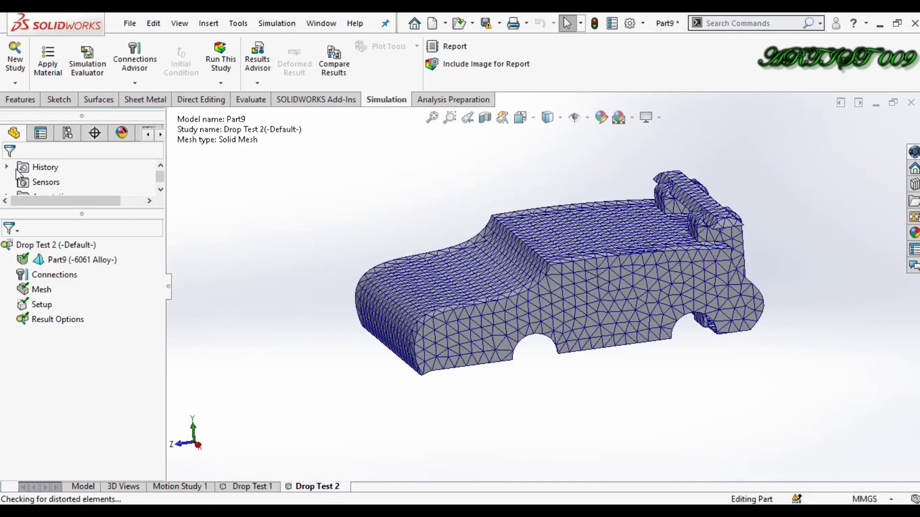
Run Drop Test 2 and wait for the solver to produce stress, displacement and strain results
click(222, 62)
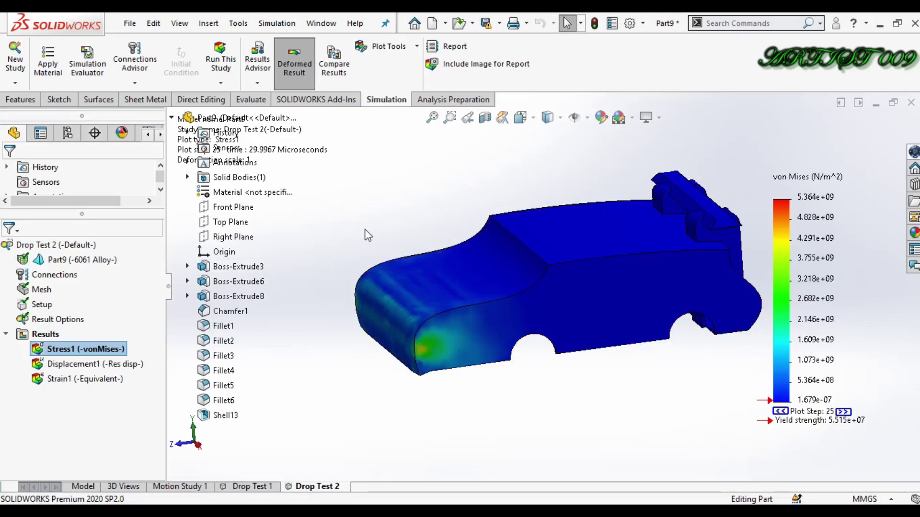
Set the Stress1 chart legend number format to floating
click(171, 118)
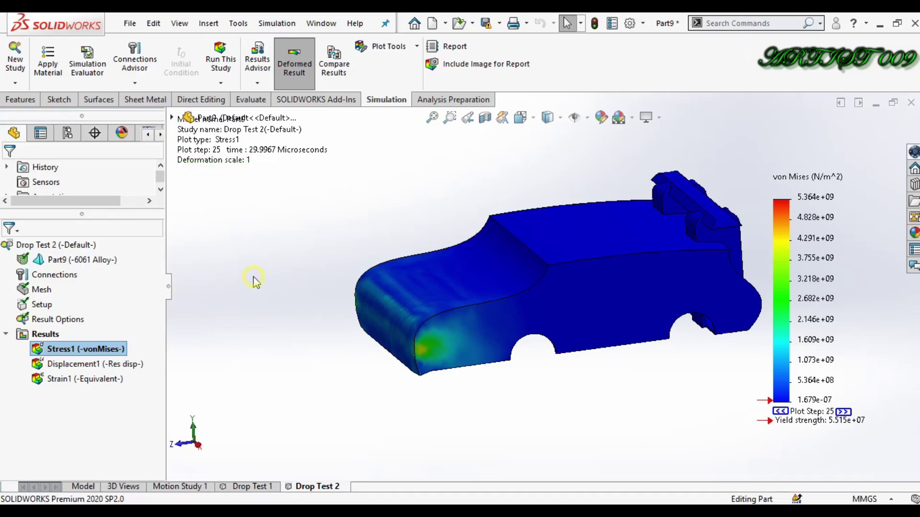
right_click(72, 349)
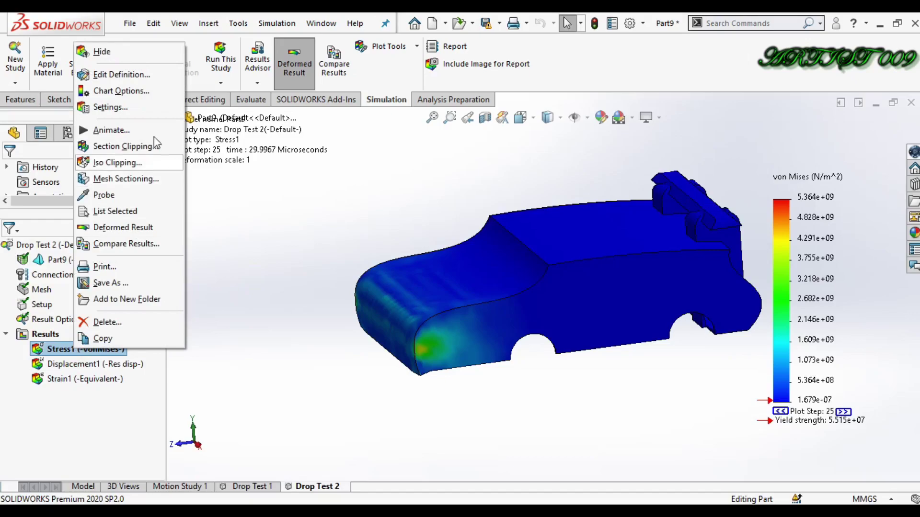
click(121, 90)
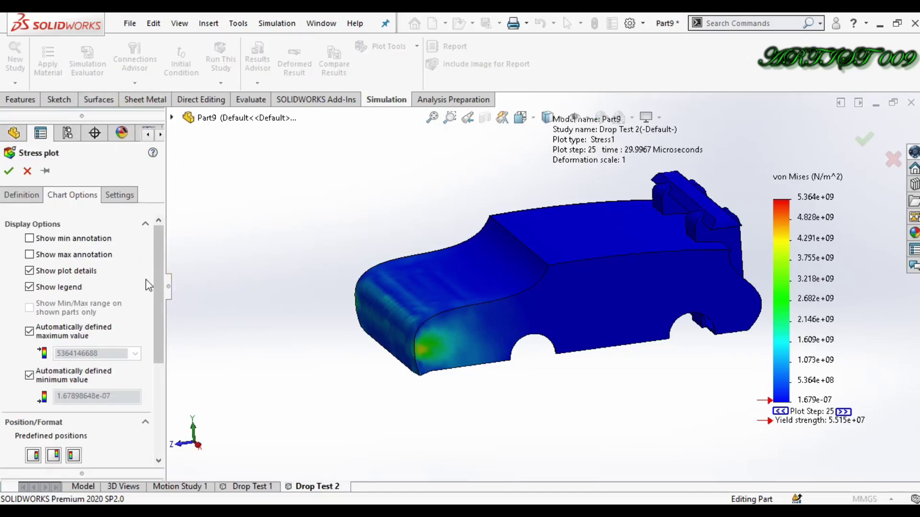
scroll(149, 285, down, 5)
click(90, 386)
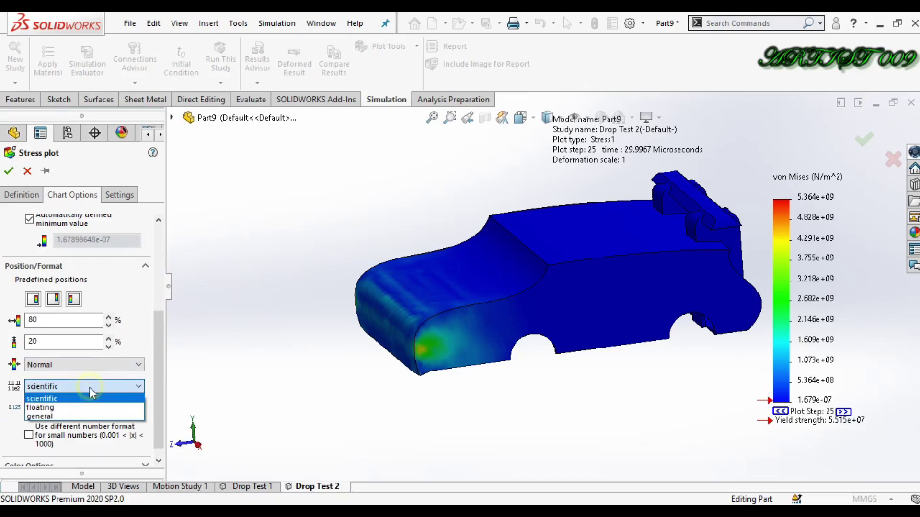
click(81, 417)
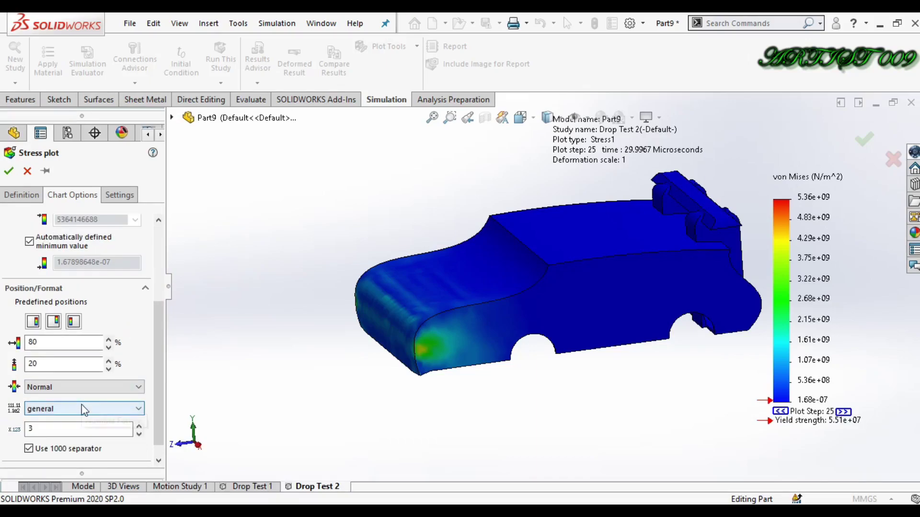
click(83, 409)
click(53, 430)
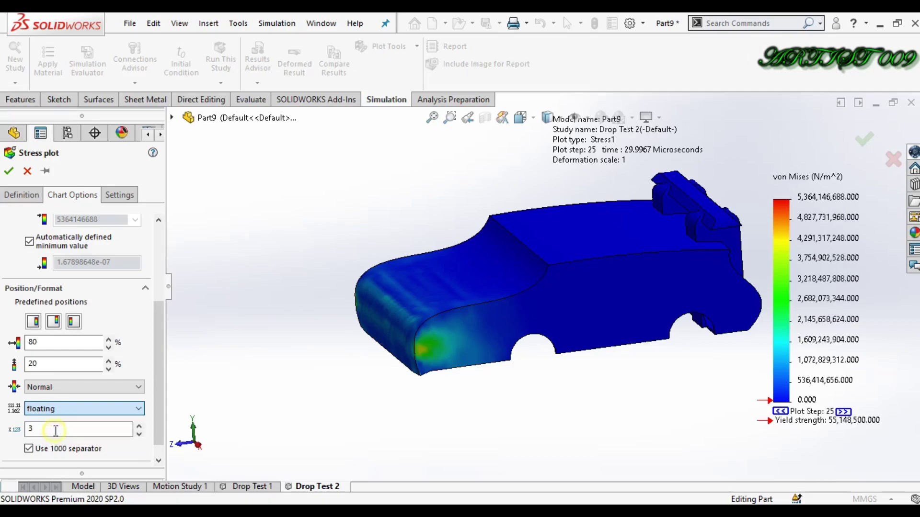
Show Stress1 in N/mm^2 (MPa) with an automatic deformed shape scale
click(20, 196)
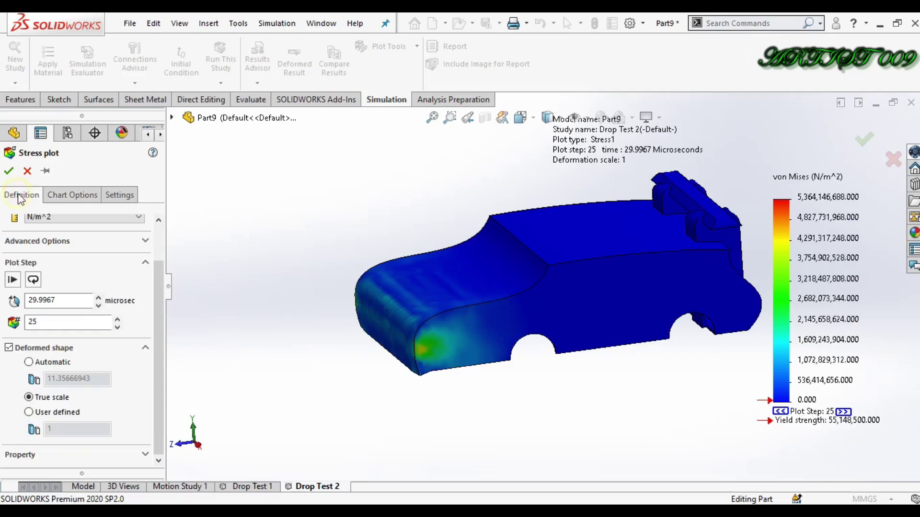
scroll(83, 260, up, 2)
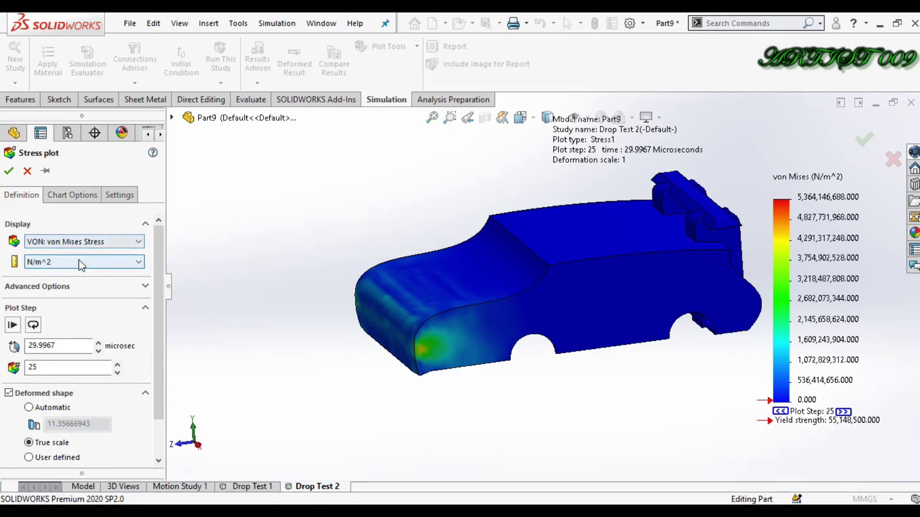
click(79, 263)
click(67, 300)
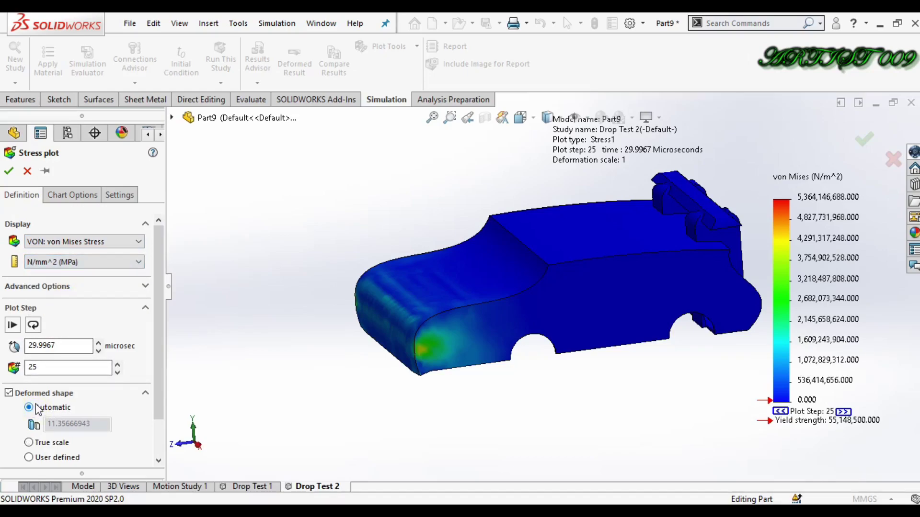
click(41, 446)
click(9, 171)
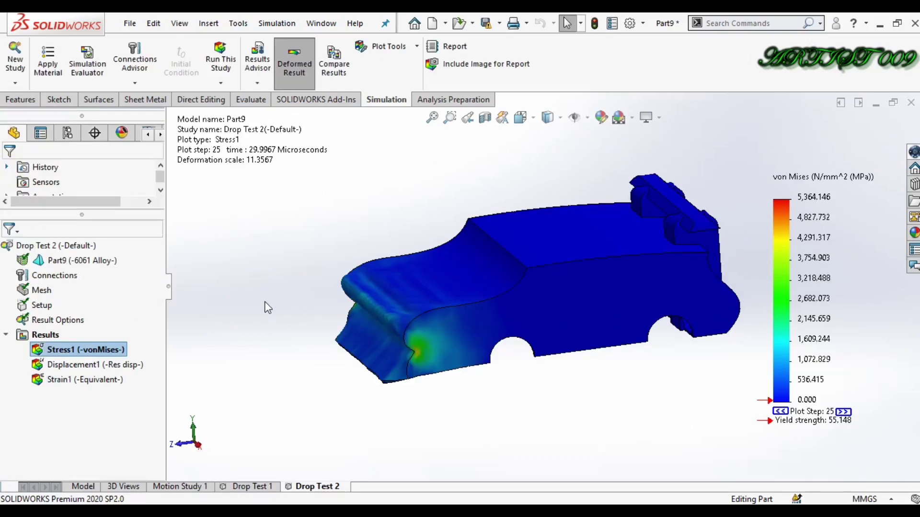
Show Displacement1 with its legend numbers in floating format
double_click(115, 368)
right_click(116, 367)
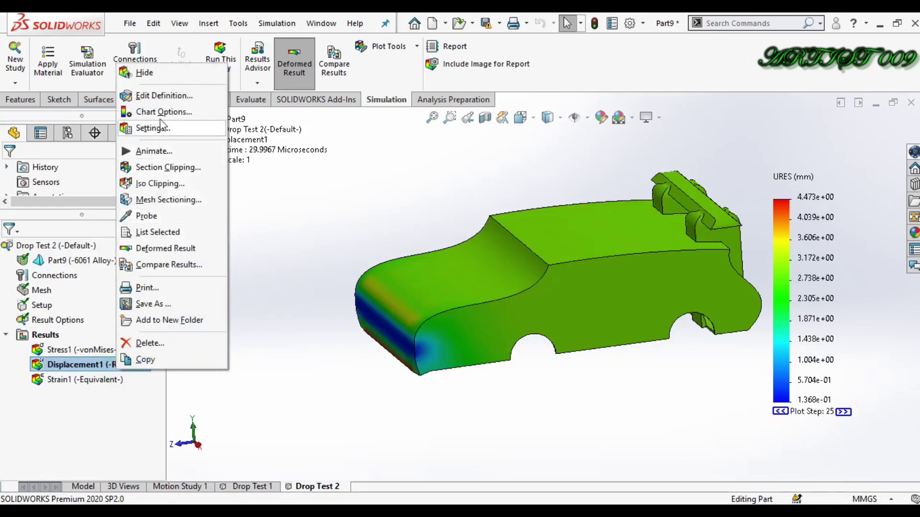
click(163, 112)
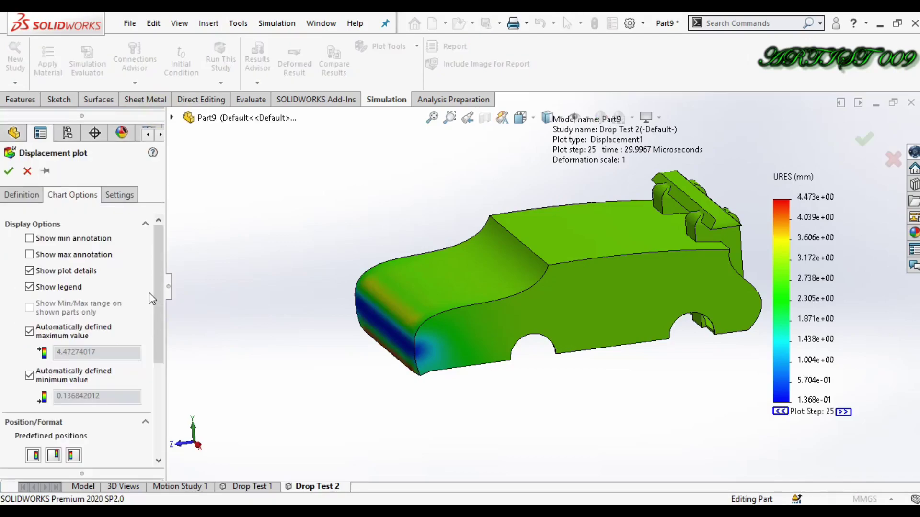
scroll(149, 293, down, 3)
click(81, 375)
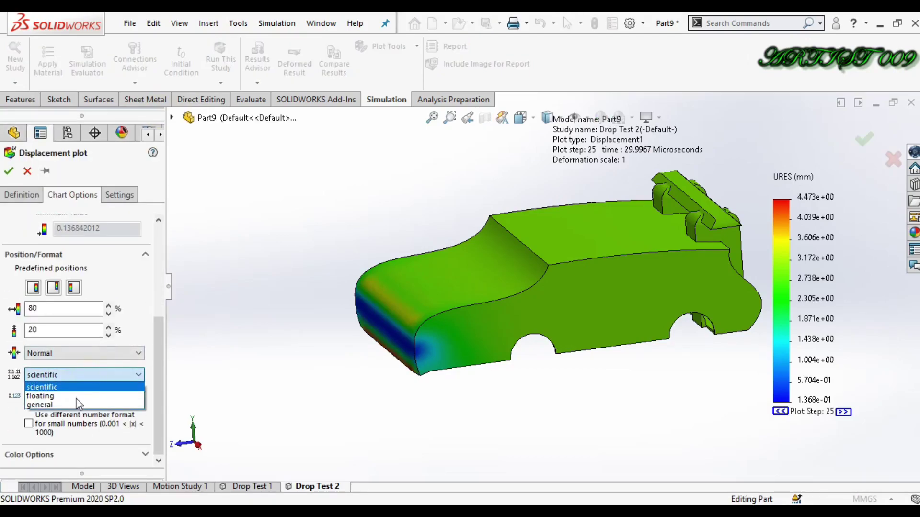
click(74, 396)
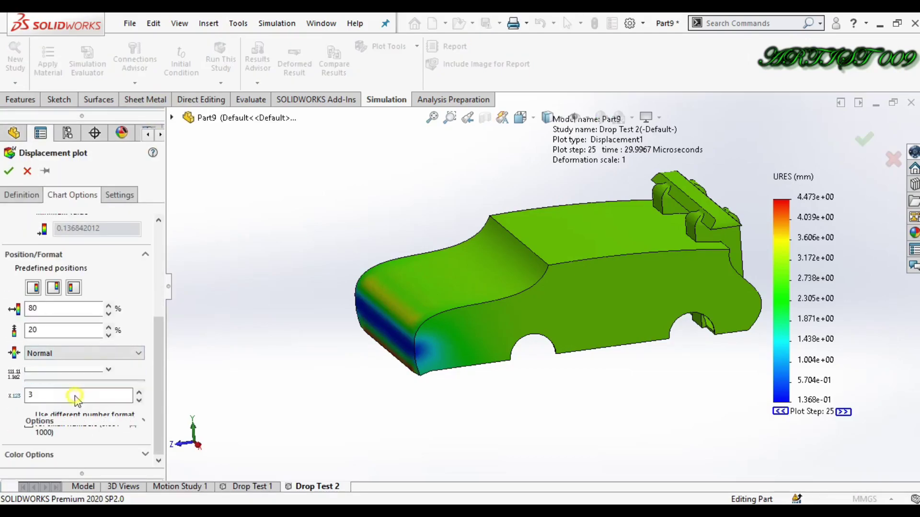
click(9, 172)
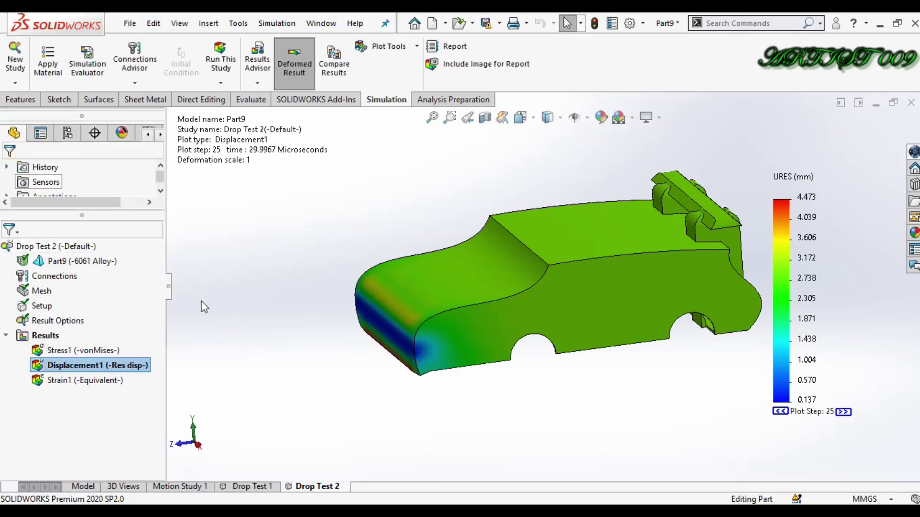
Display the displacement plot's deformed shape at automatic scale and inspect the car from several views
right_click(119, 370)
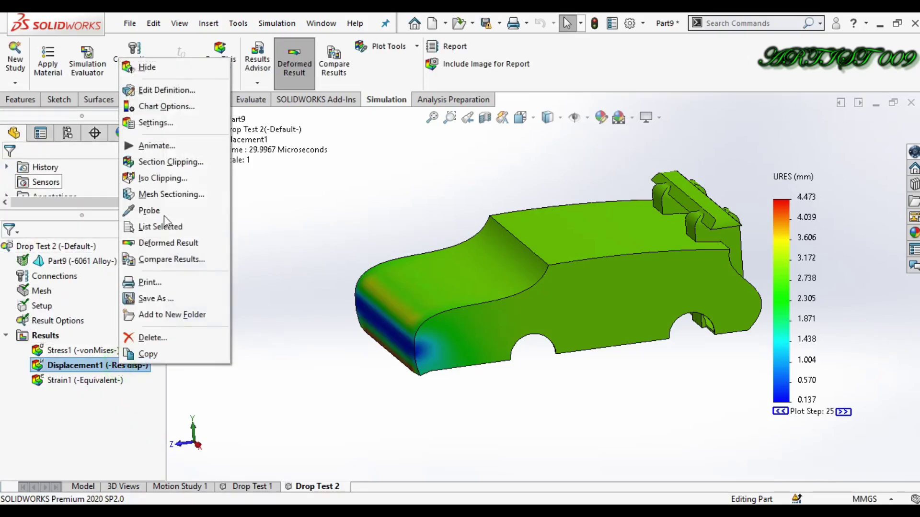
click(166, 107)
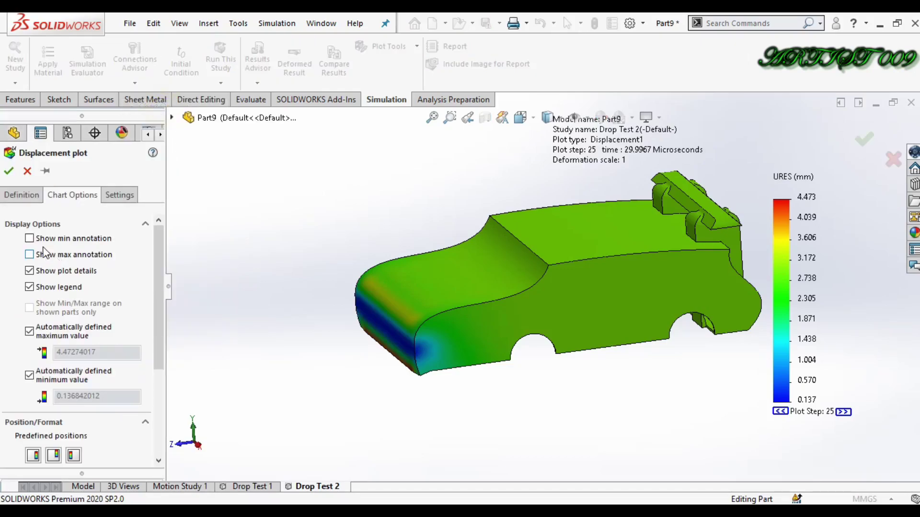
click(20, 197)
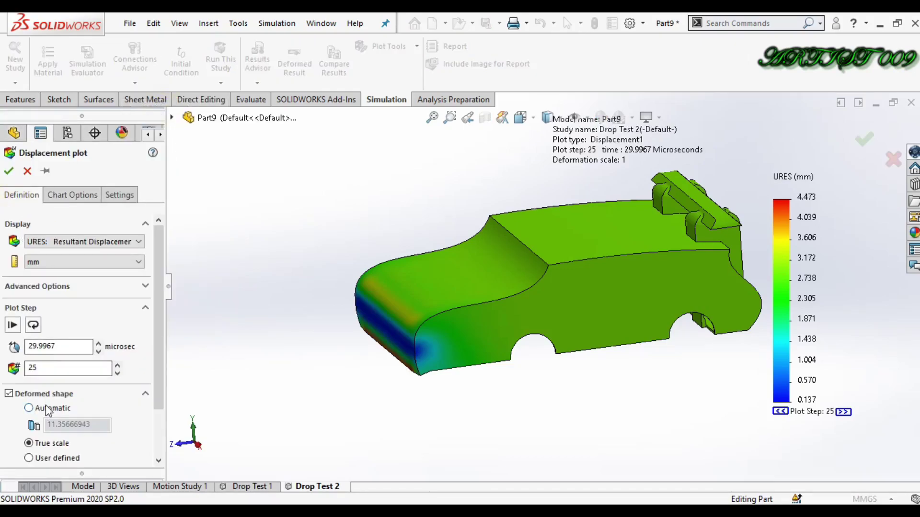
click(9, 171)
key(ctrl+4)
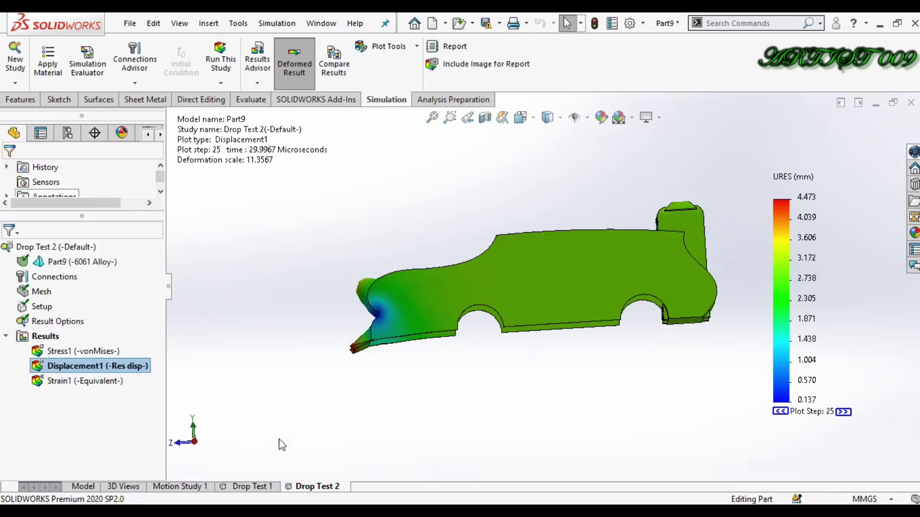
key(ctrl+7)
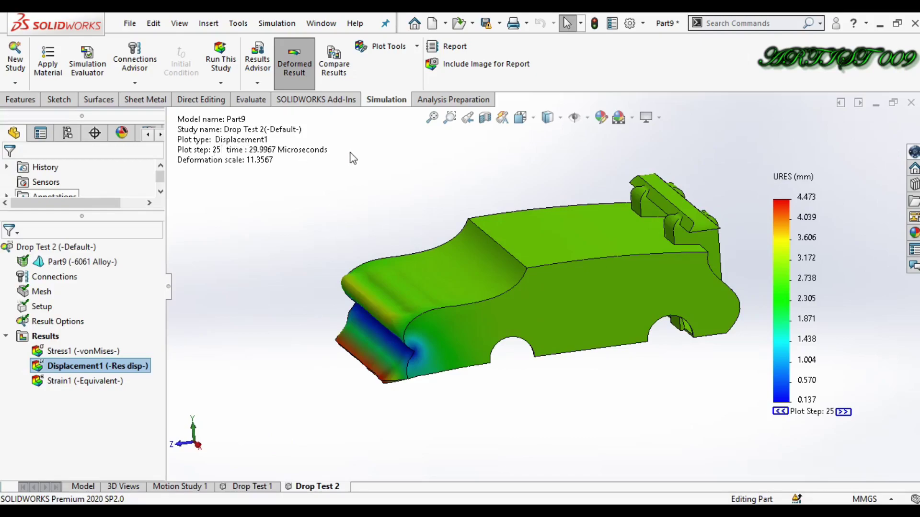
drag(350, 152, 222, 146)
drag(734, 168, 836, 207)
drag(738, 158, 844, 232)
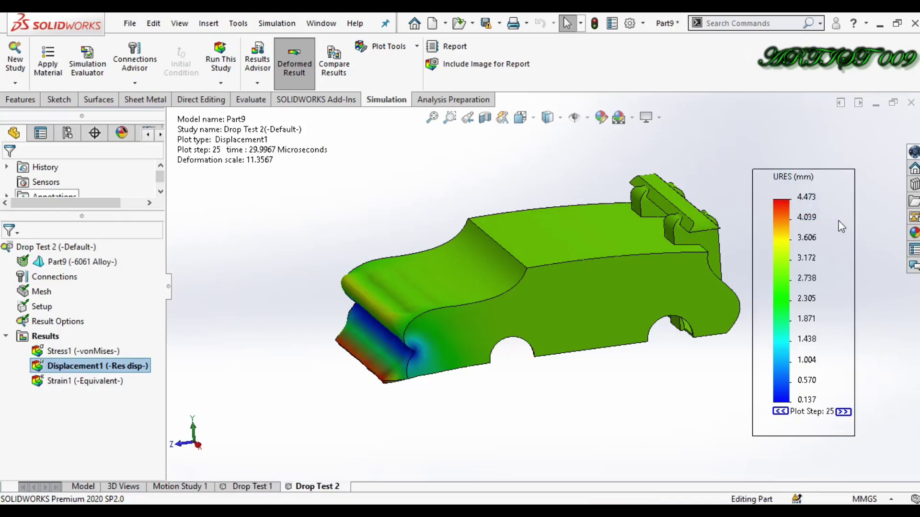
right_click(133, 370)
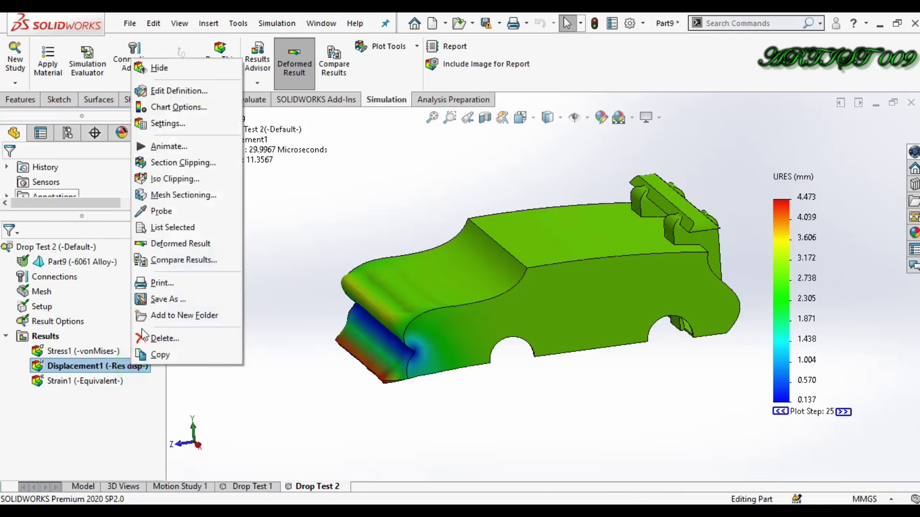
click(165, 146)
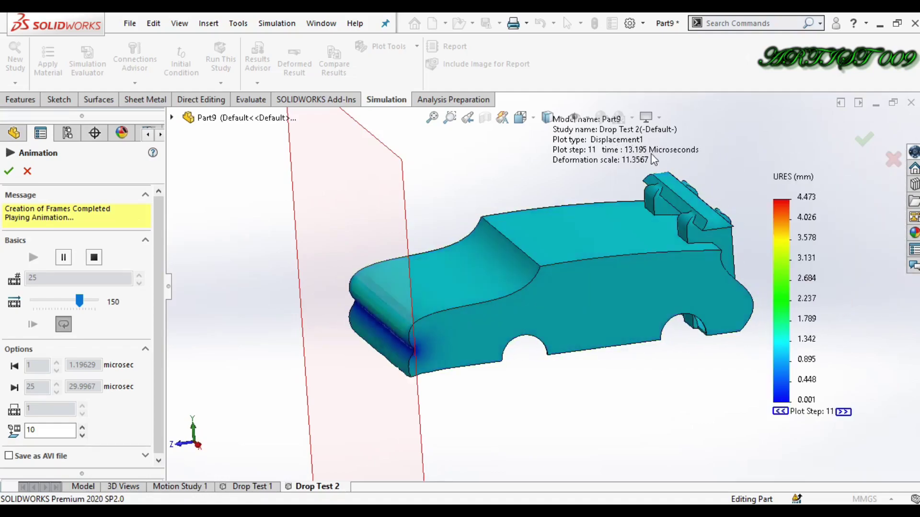
click(7, 172)
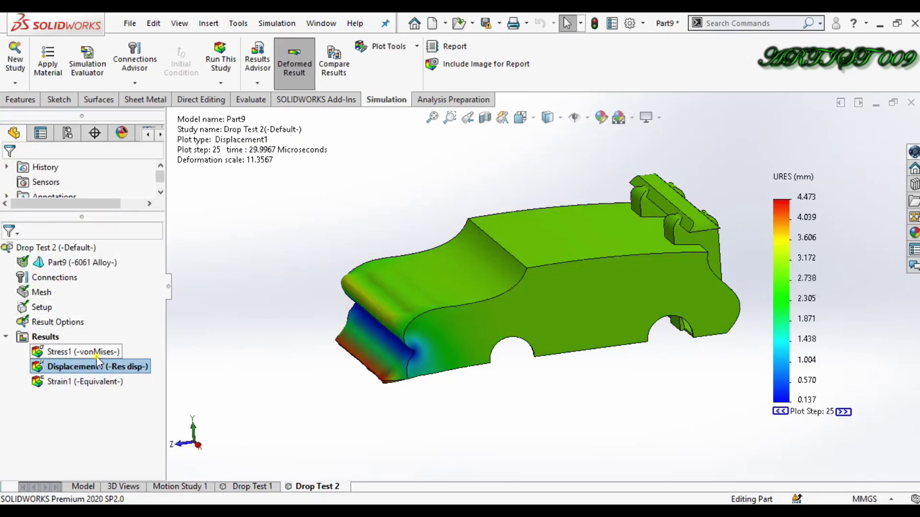
Display the Stress1 von Mises plot (peak 5,364.146 MPa) and tilt the car to view its top
double_click(91, 353)
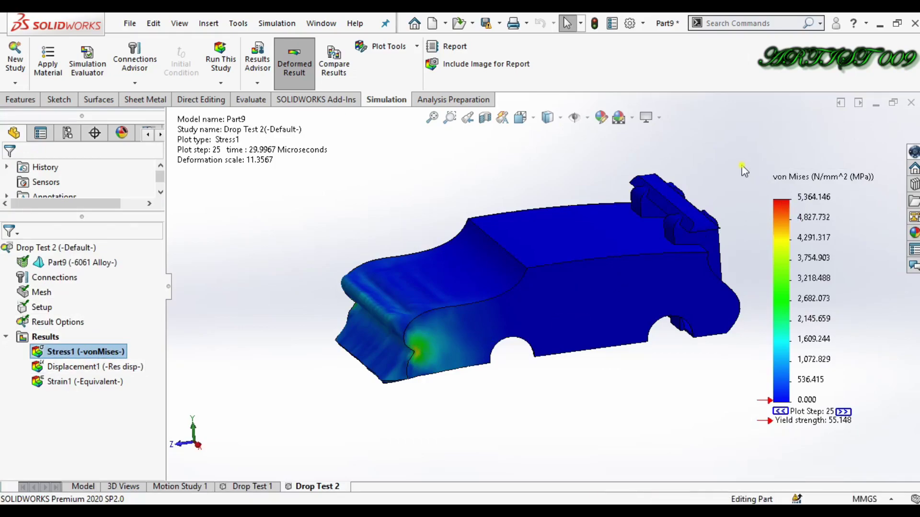
drag(741, 165, 873, 216)
middle_drag(635, 382, 662, 417)
key(Down)
Return to the Displacement1 plot and open its settings at the Fringe Options list
double_click(114, 367)
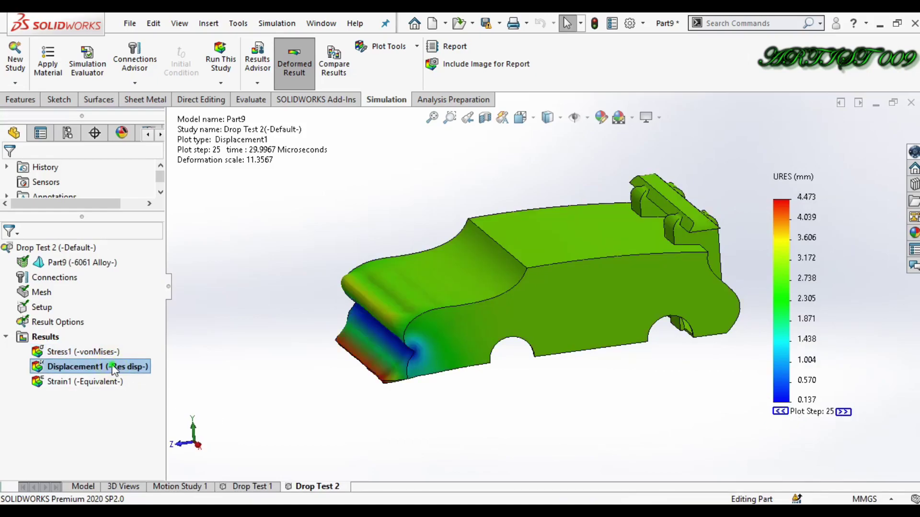
right_click(114, 368)
click(173, 123)
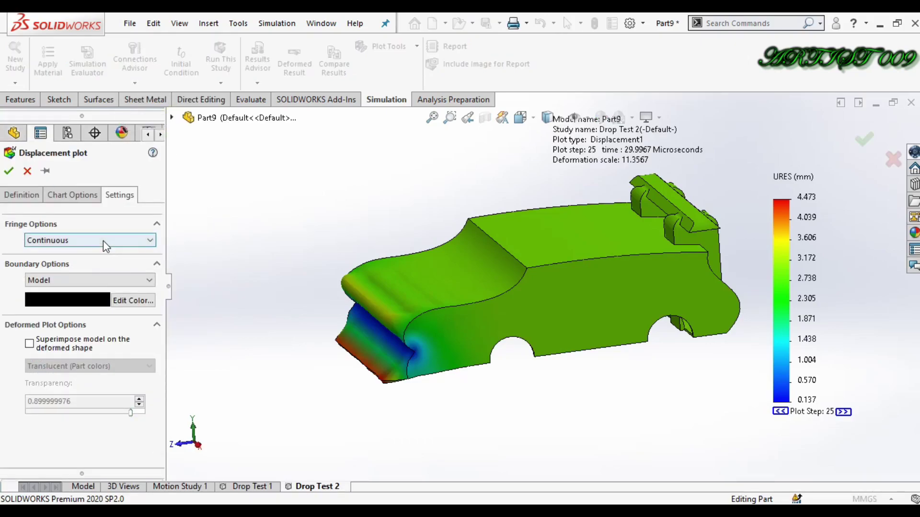
click(95, 244)
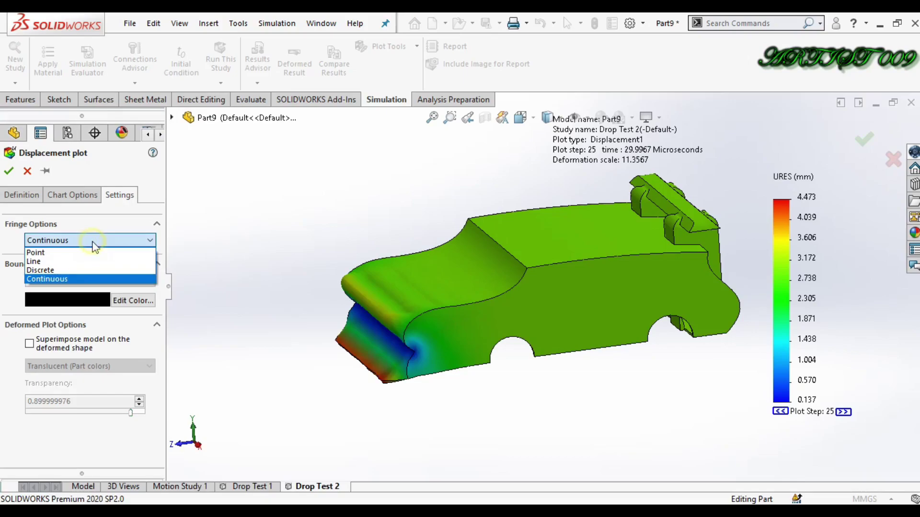
Switch Displacement1 to Line fringes and play its displacement animation
click(73, 262)
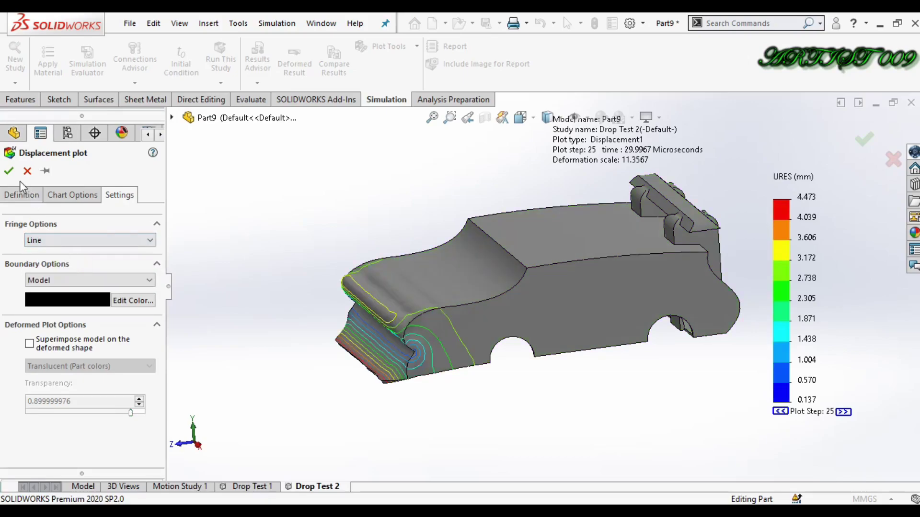
click(10, 172)
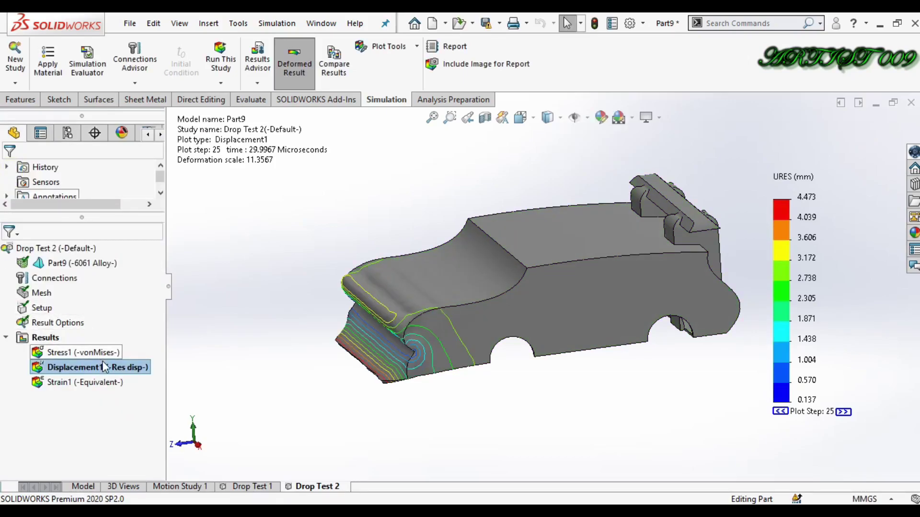
right_click(102, 363)
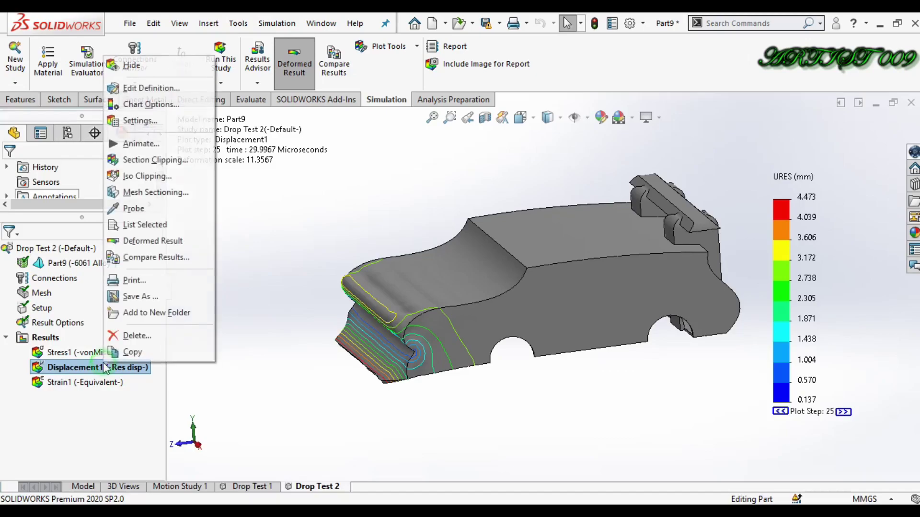
click(141, 144)
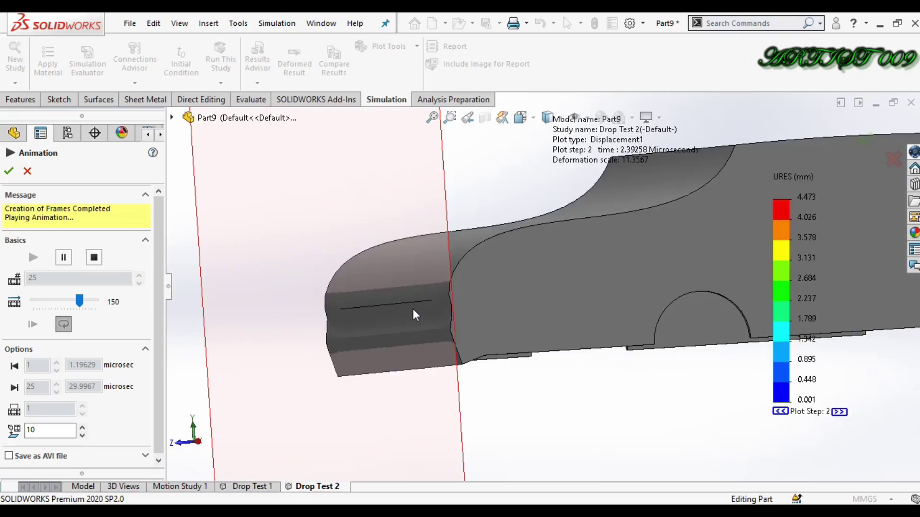
click(10, 172)
scroll(407, 289, up, 3)
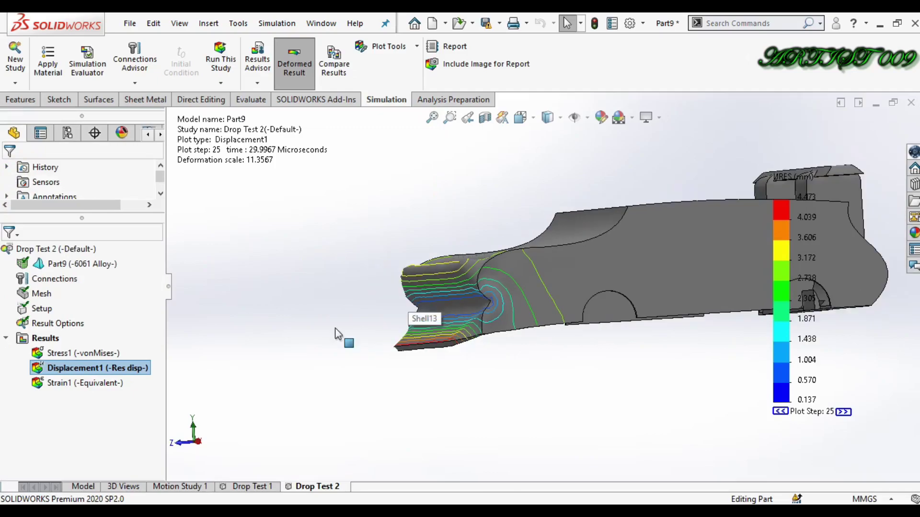
Change the Displacement1 fringe style from Line to Point
right_click(99, 371)
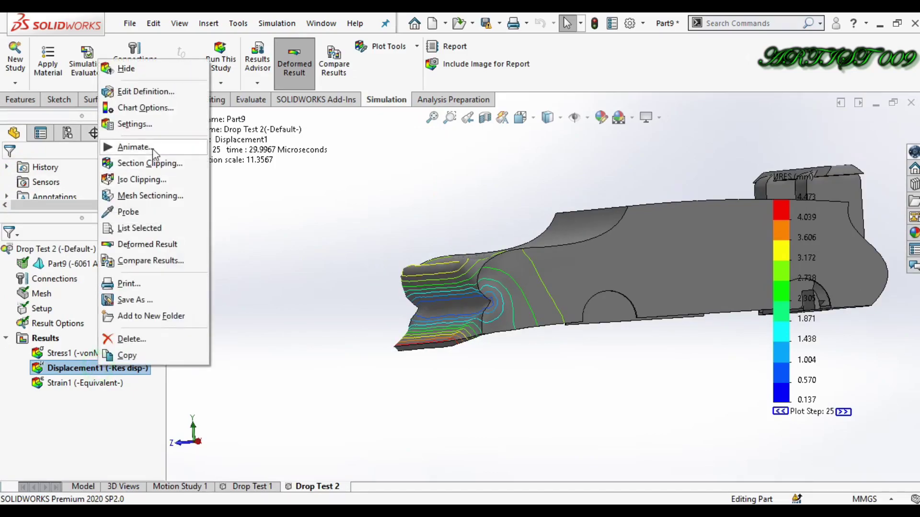
click(145, 127)
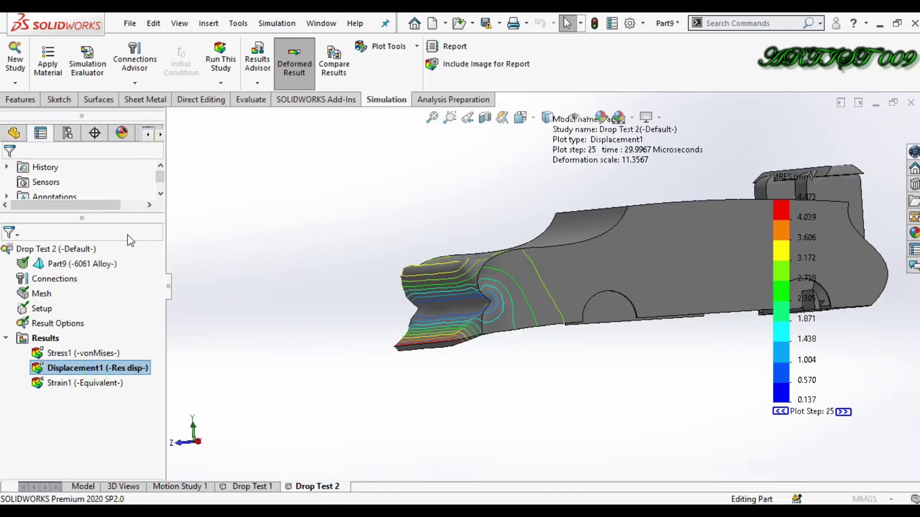
click(95, 241)
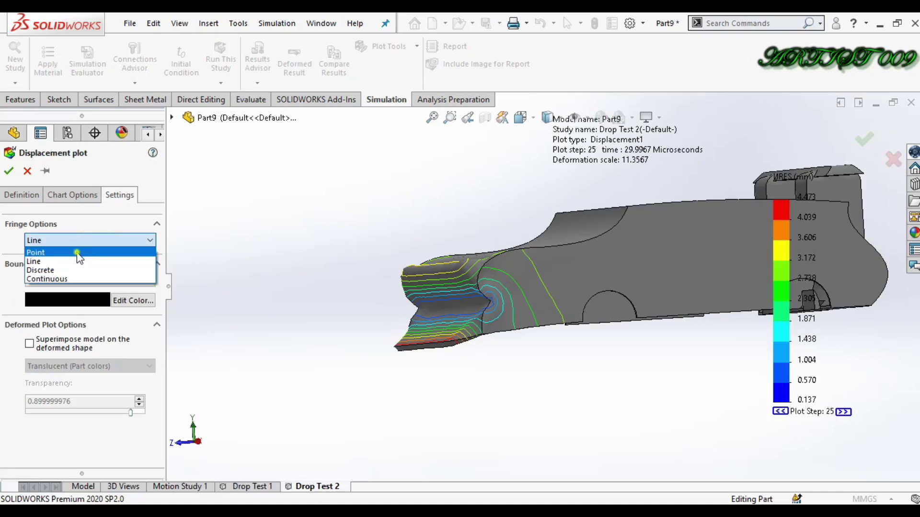
click(77, 250)
click(9, 171)
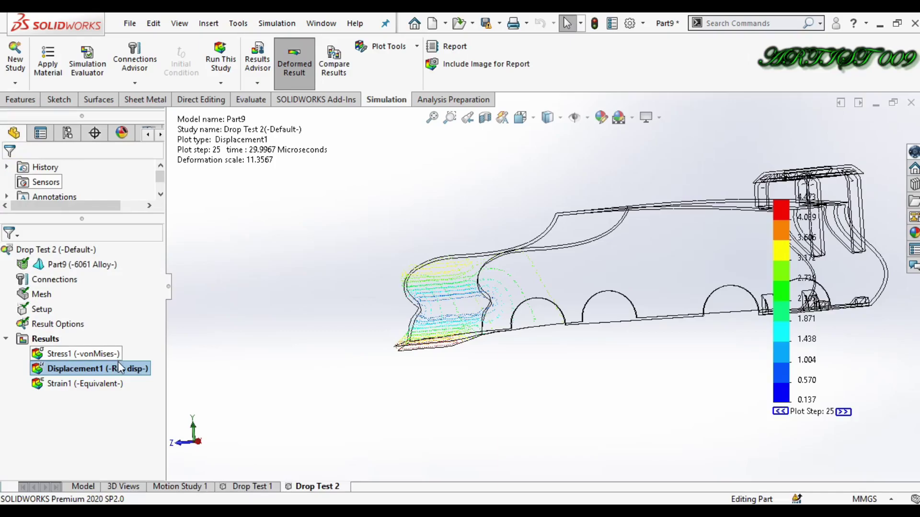
Play the displacement animation through the drop, then close it
right_click(122, 367)
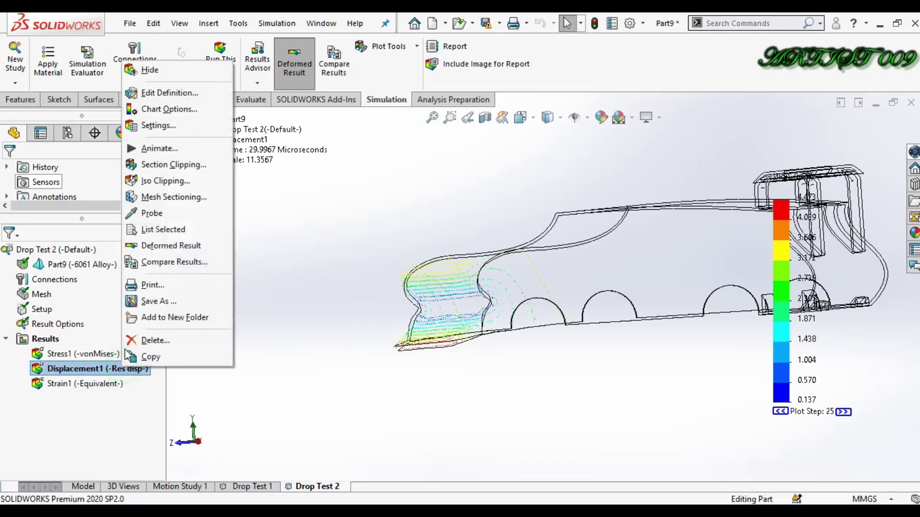
click(160, 149)
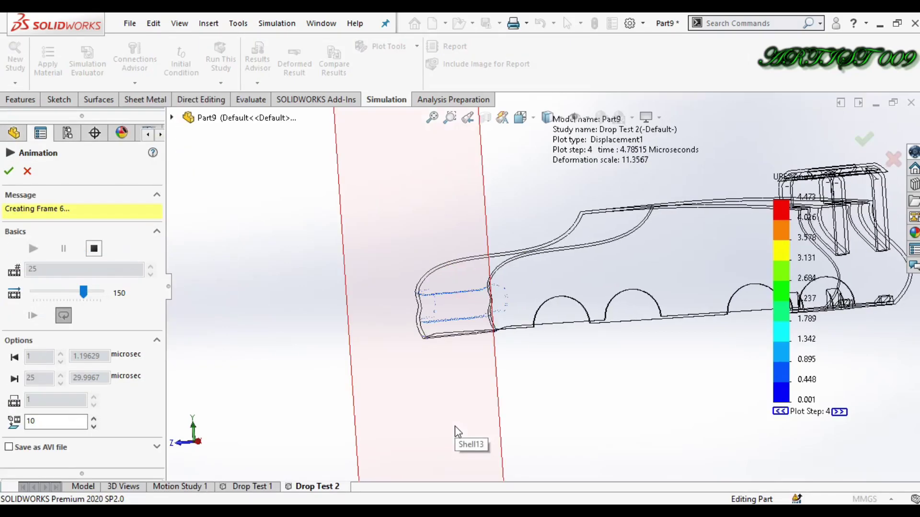
scroll(517, 299, up, 3)
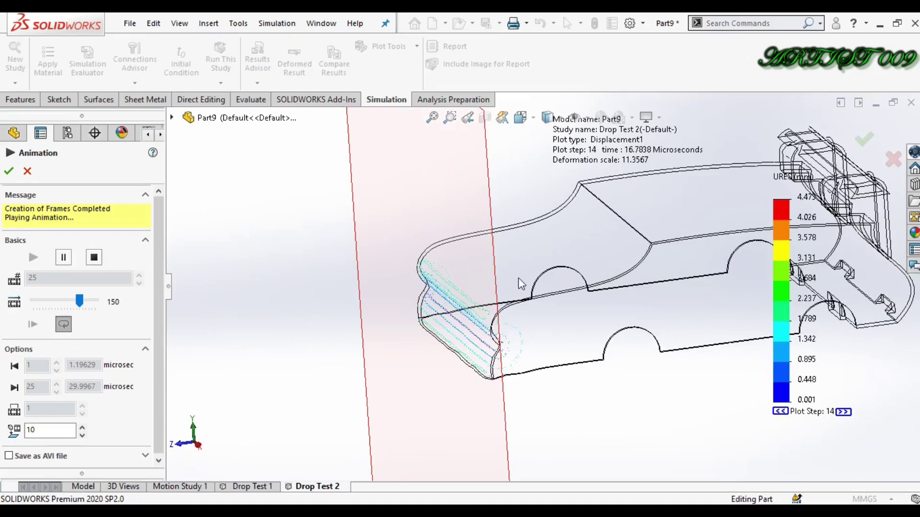
click(8, 171)
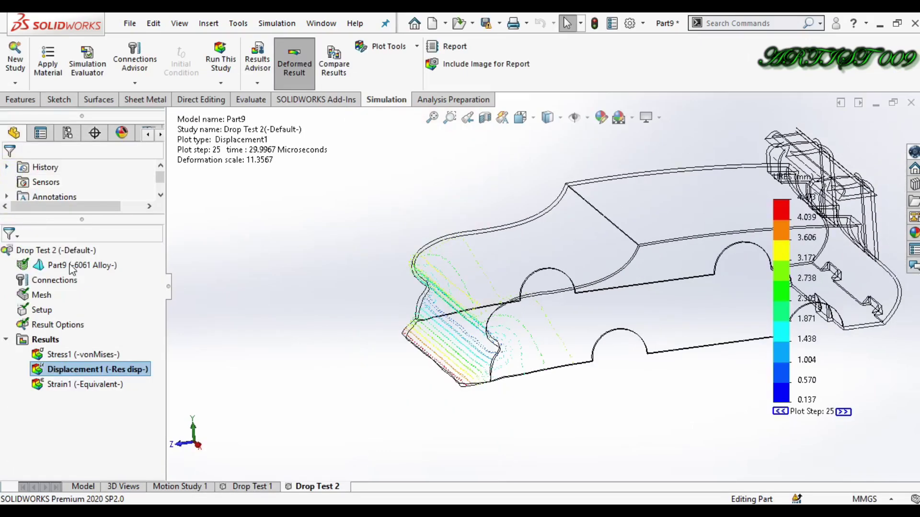
Set Displacement1 to Continuous fringes with the undeformed model superimposed, then view the car's top
right_click(109, 374)
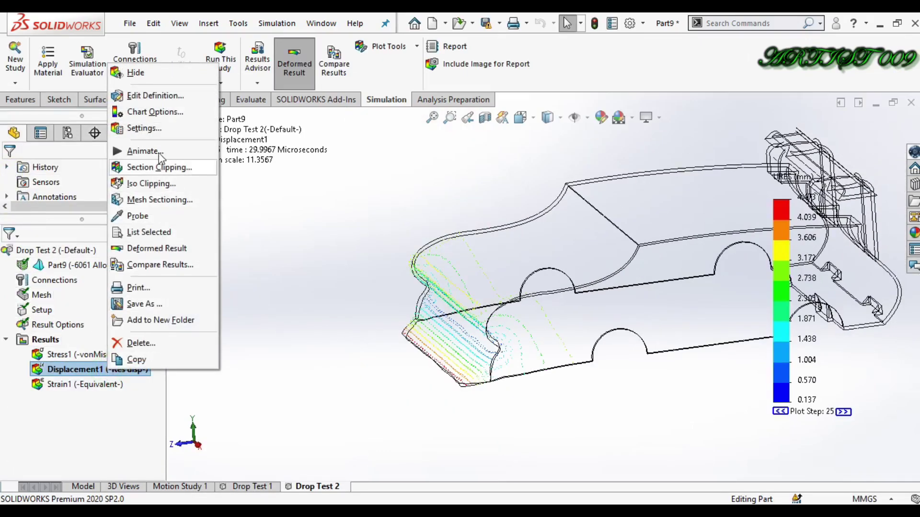
click(144, 128)
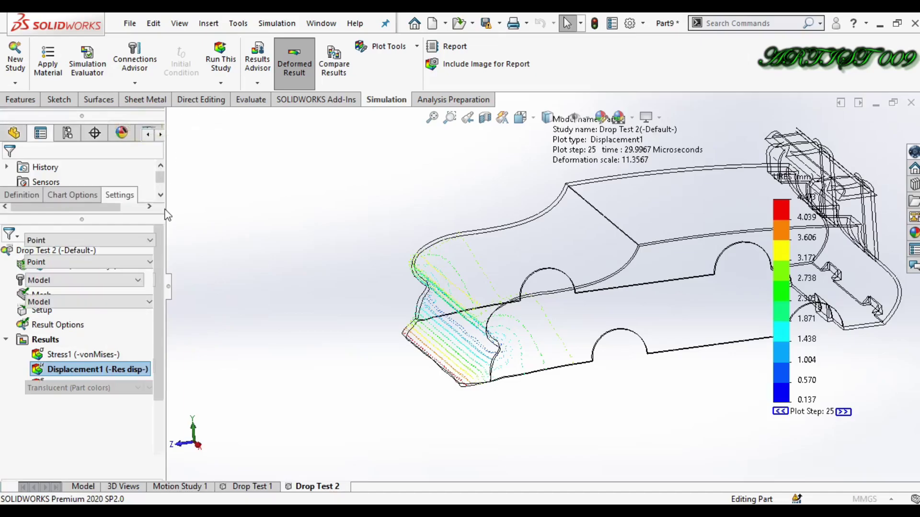
click(114, 240)
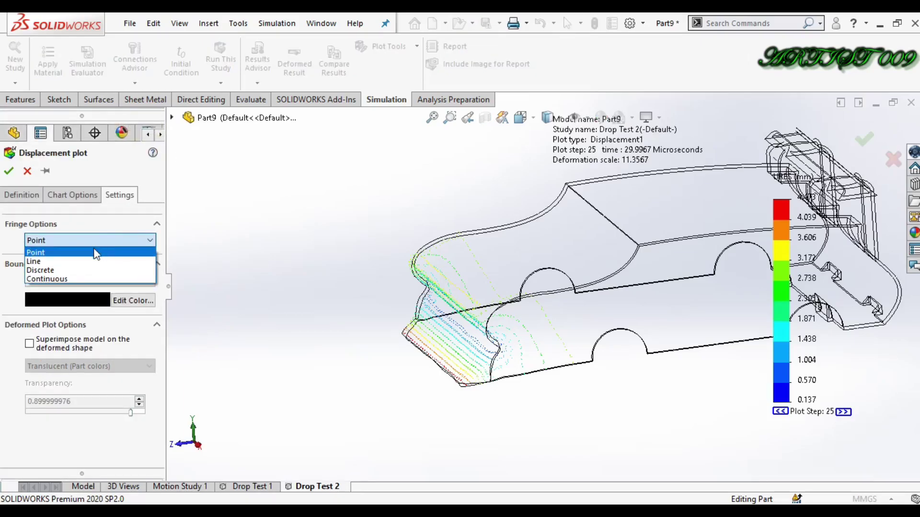
click(47, 279)
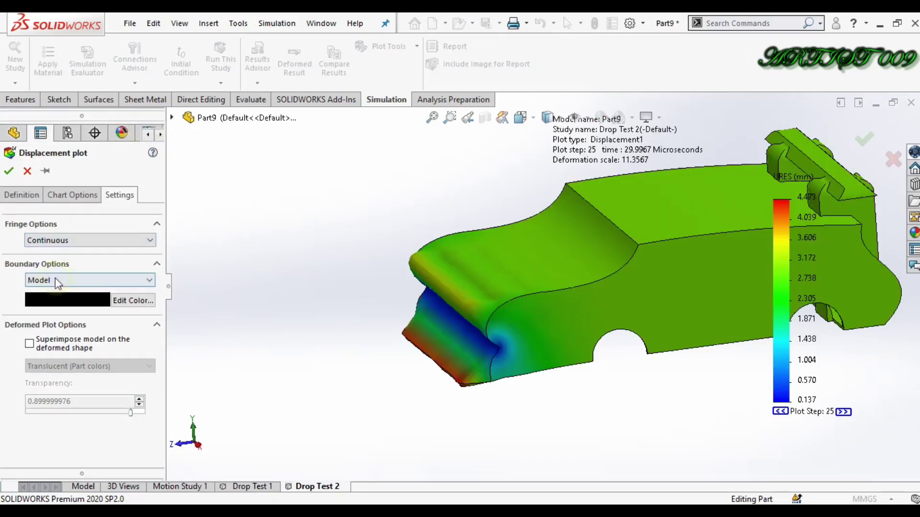
click(30, 343)
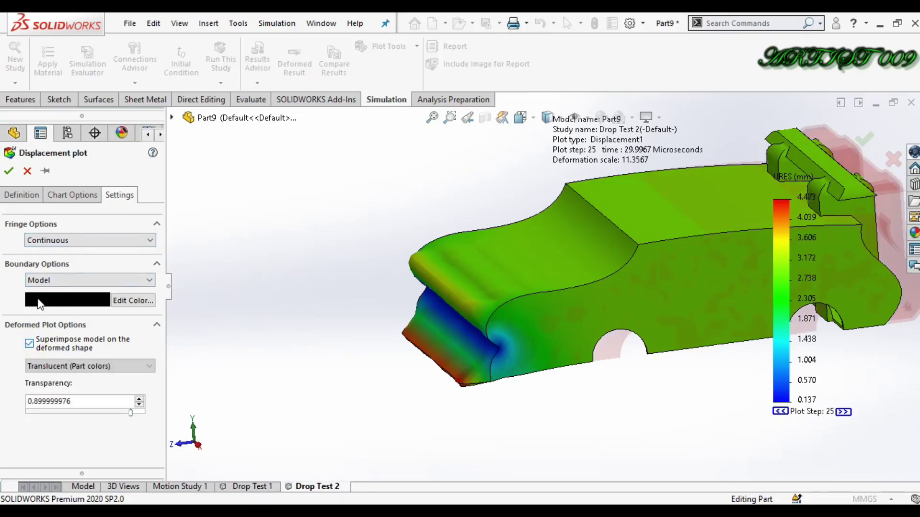
click(10, 173)
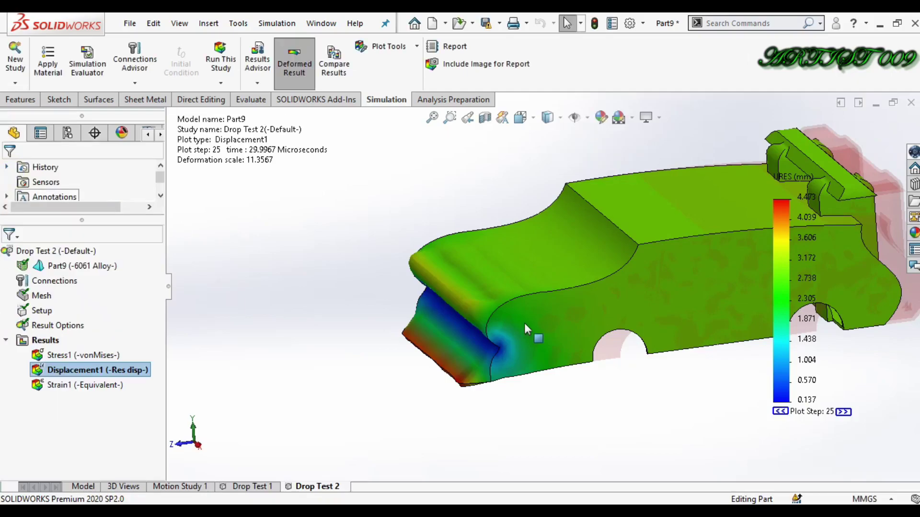
scroll(529, 329, up, 4)
key(Down)
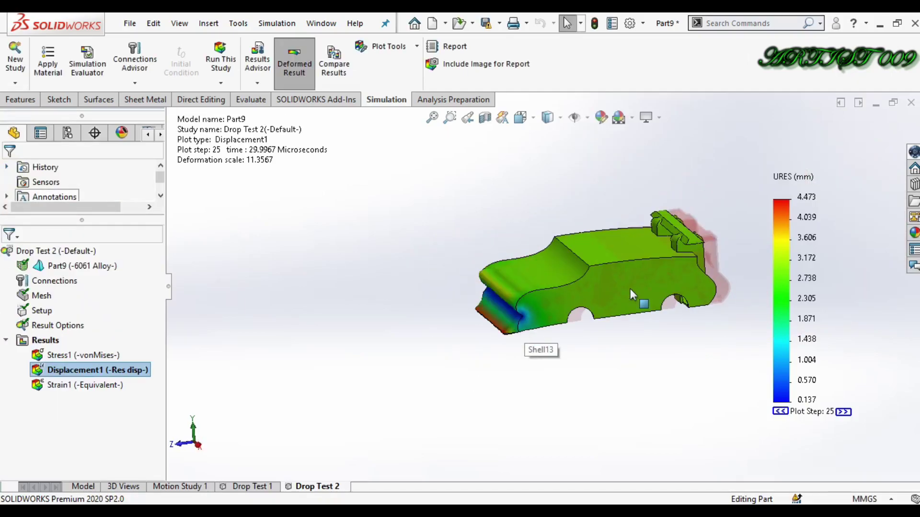
scroll(675, 268, down, 3)
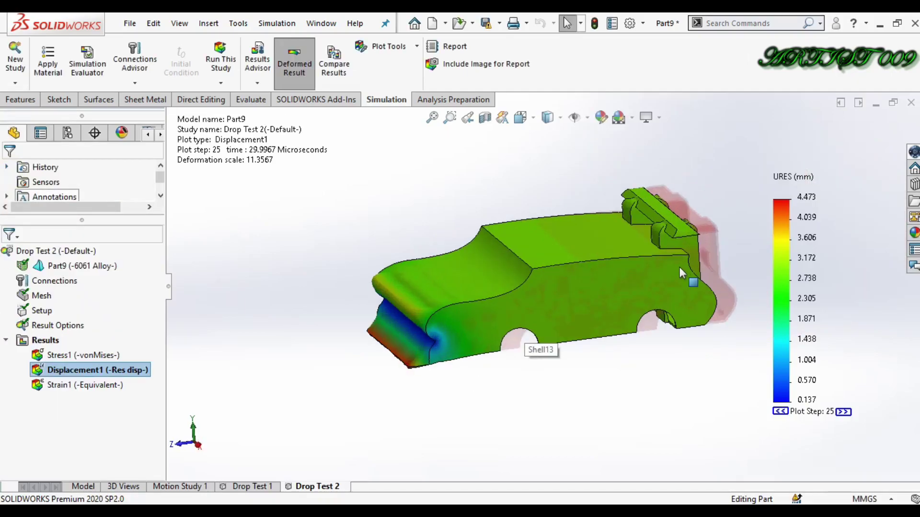
right_click(136, 371)
click(171, 152)
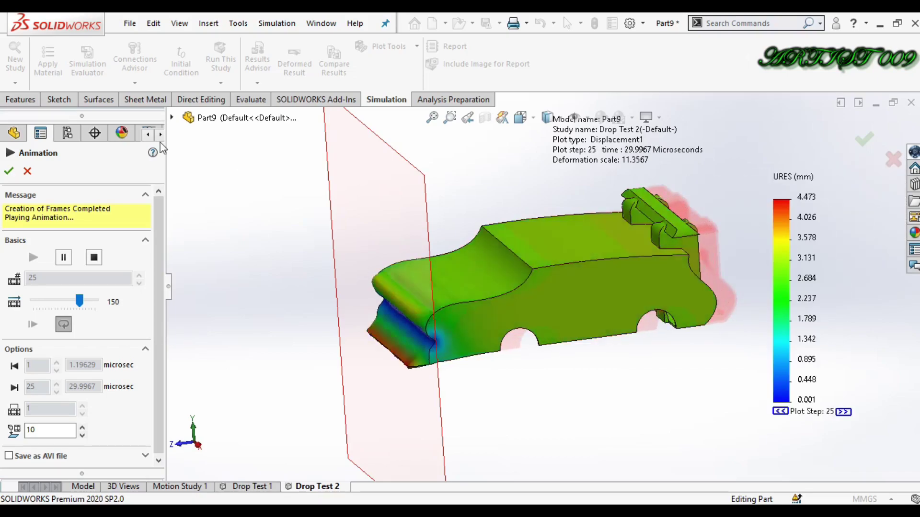
click(8, 171)
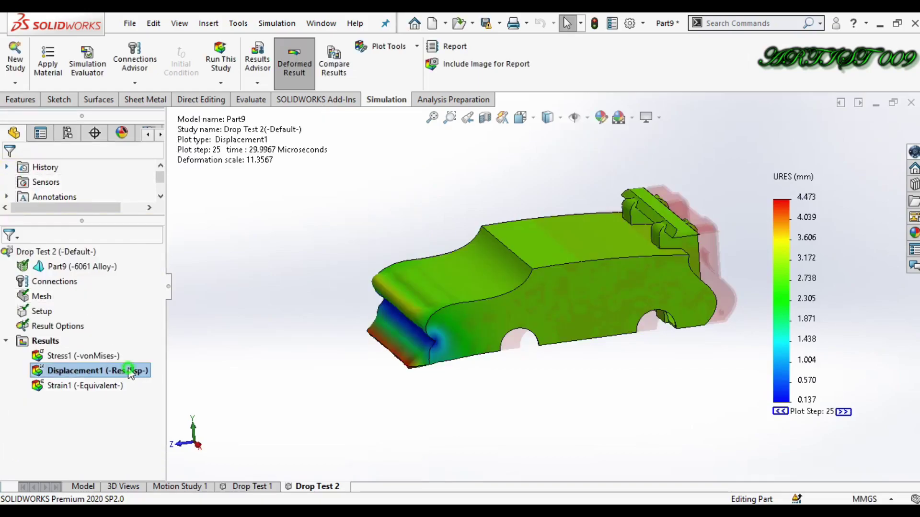
right_click(130, 372)
Turn off the superimposed undeformed model and keep displacement units at mm
click(165, 126)
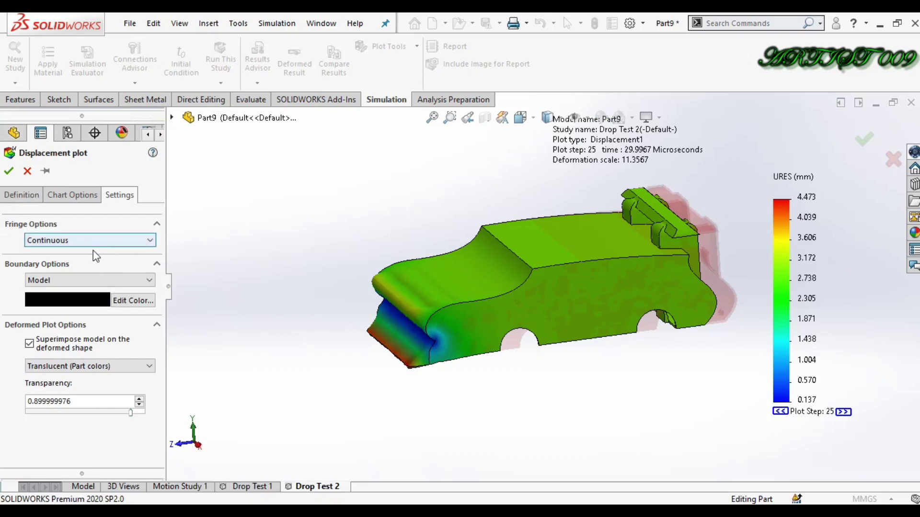
click(45, 342)
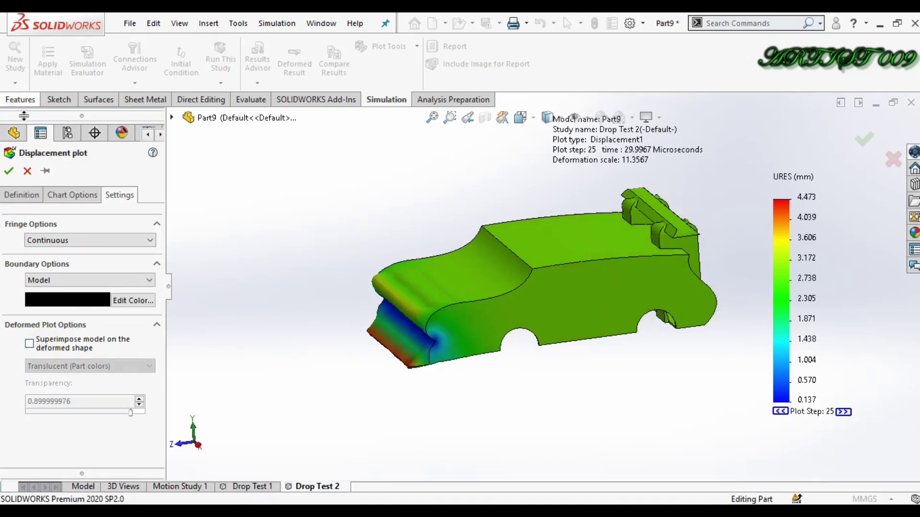
click(14, 197)
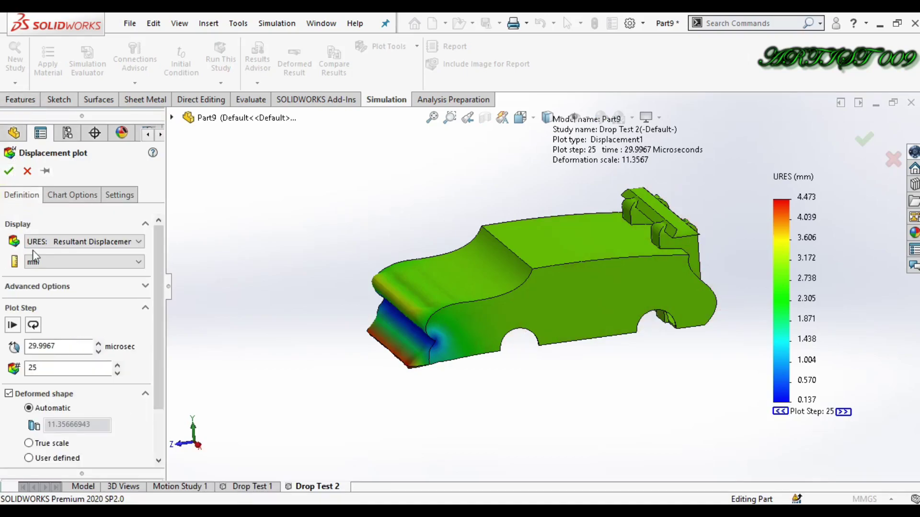
click(60, 269)
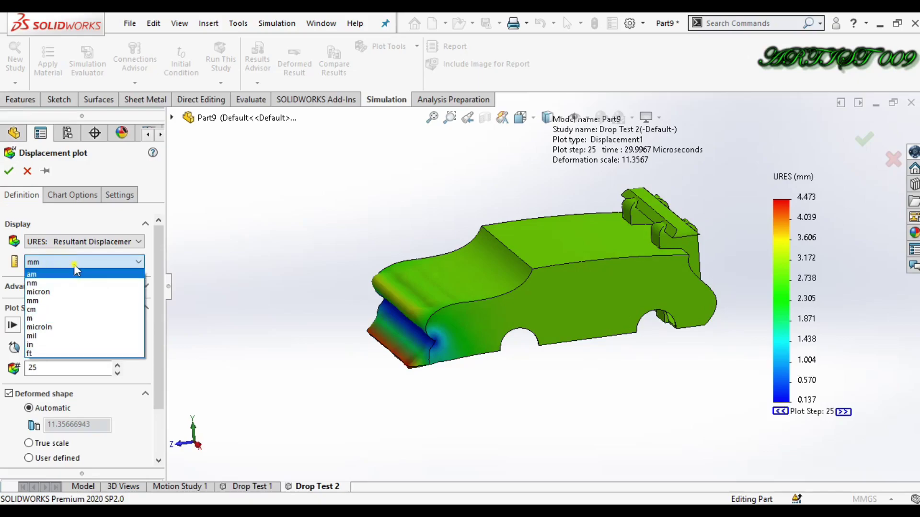
click(74, 265)
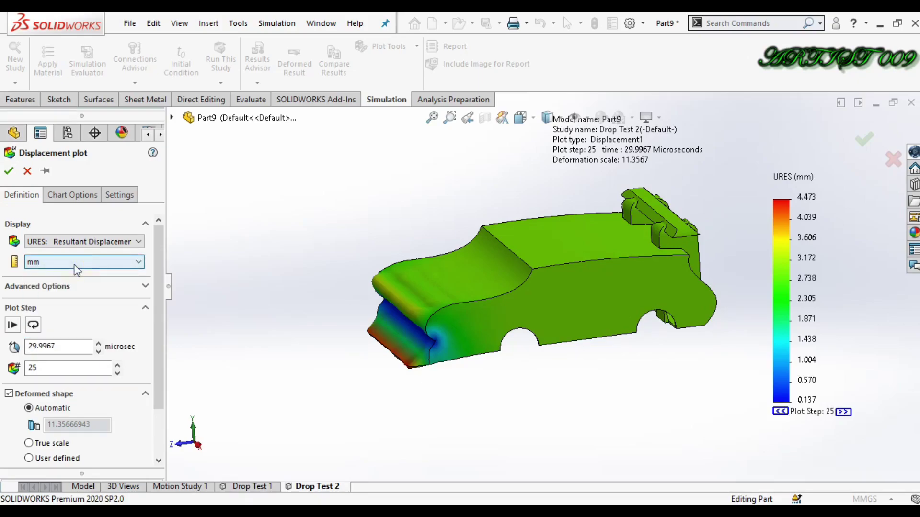
Apply the displacement settings, then display Stress1 and start its von Mises animation
click(8, 172)
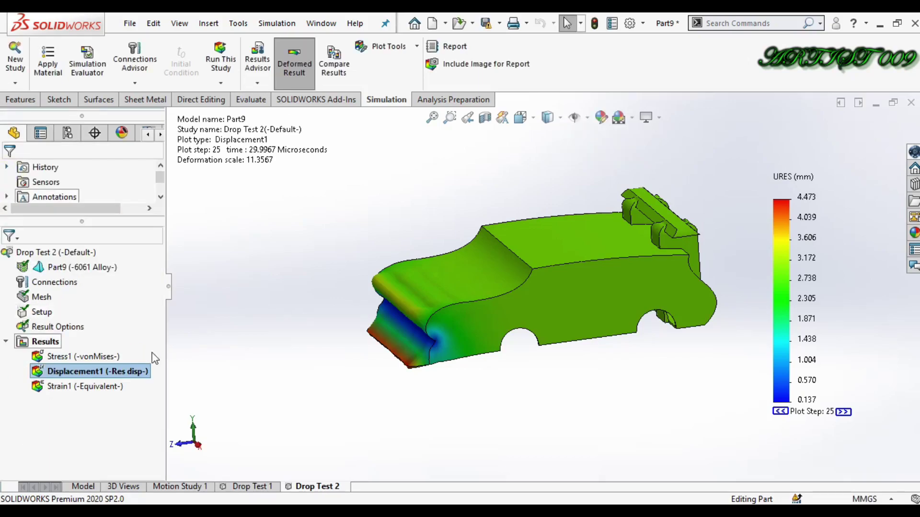
double_click(101, 357)
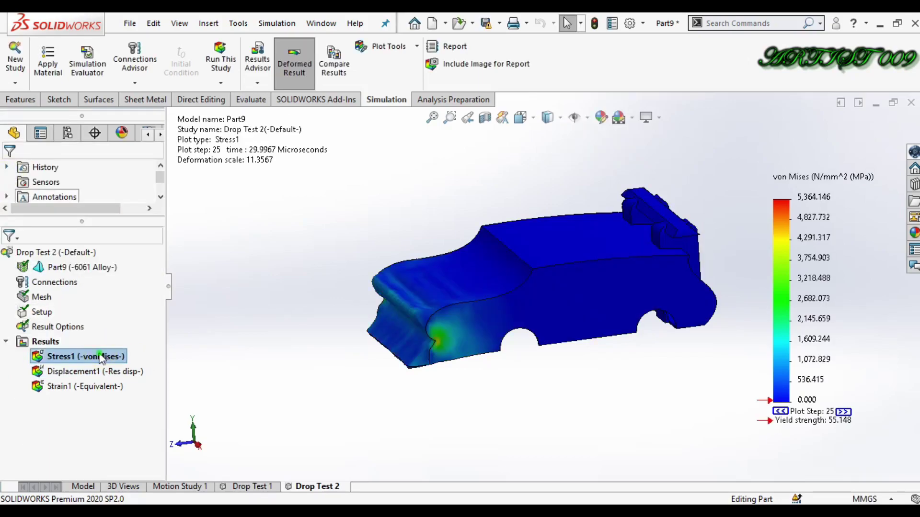
right_click(101, 357)
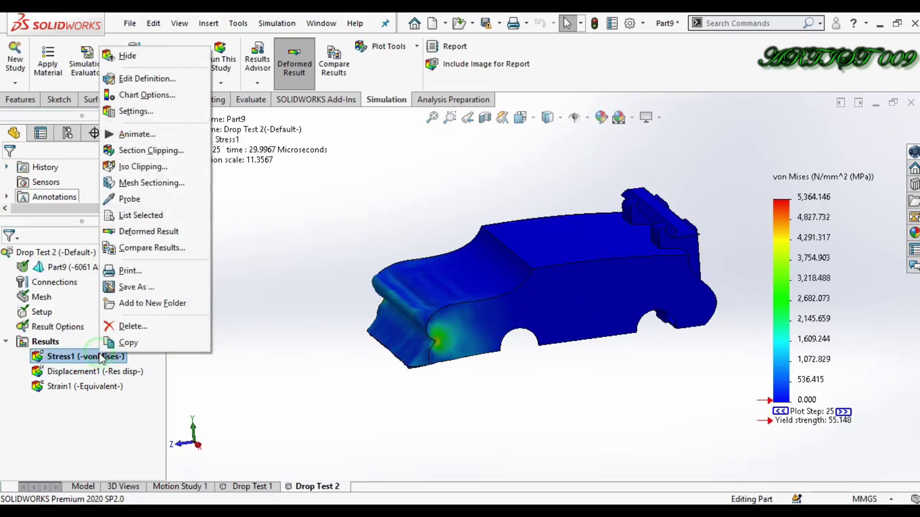
click(150, 134)
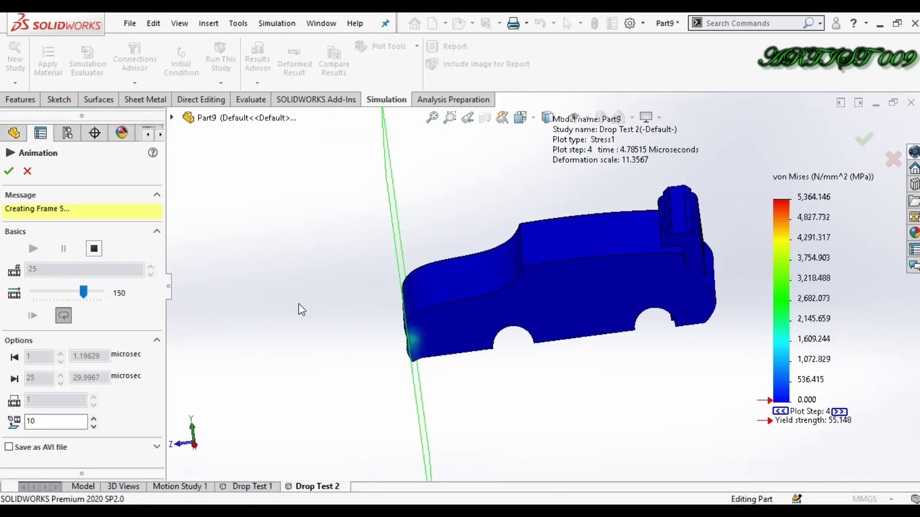